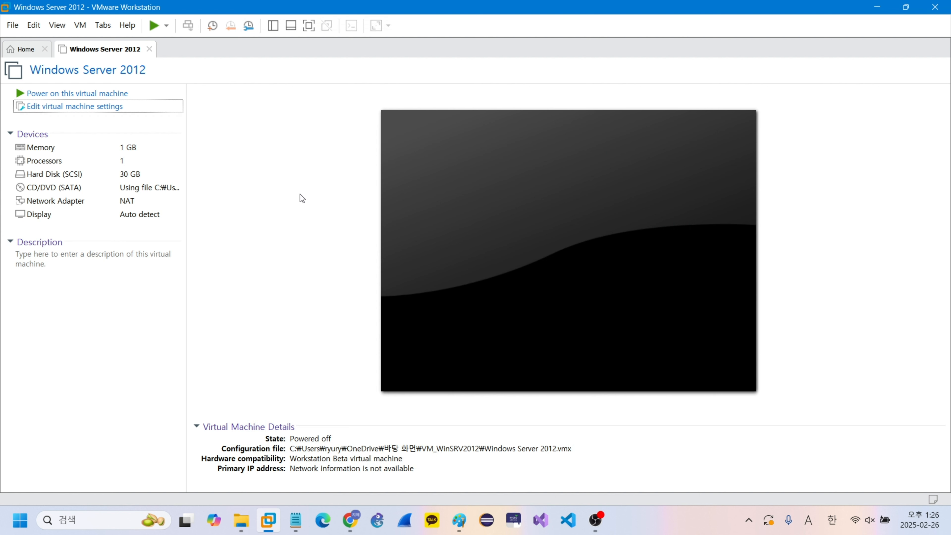
# Step: Power on the Windows Server 2012 virtual machine and dismiss the installation hint
pyautogui.click(153, 26)
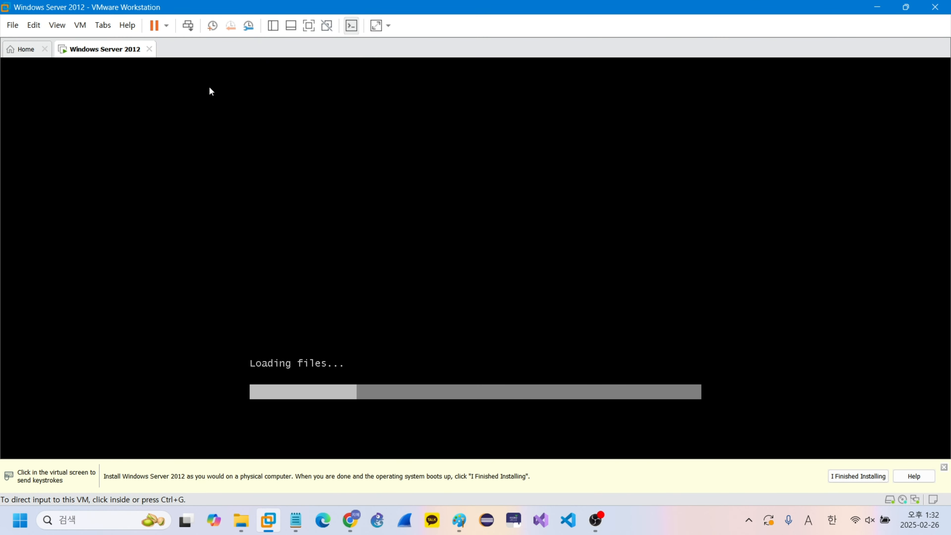
pyautogui.click(944, 467)
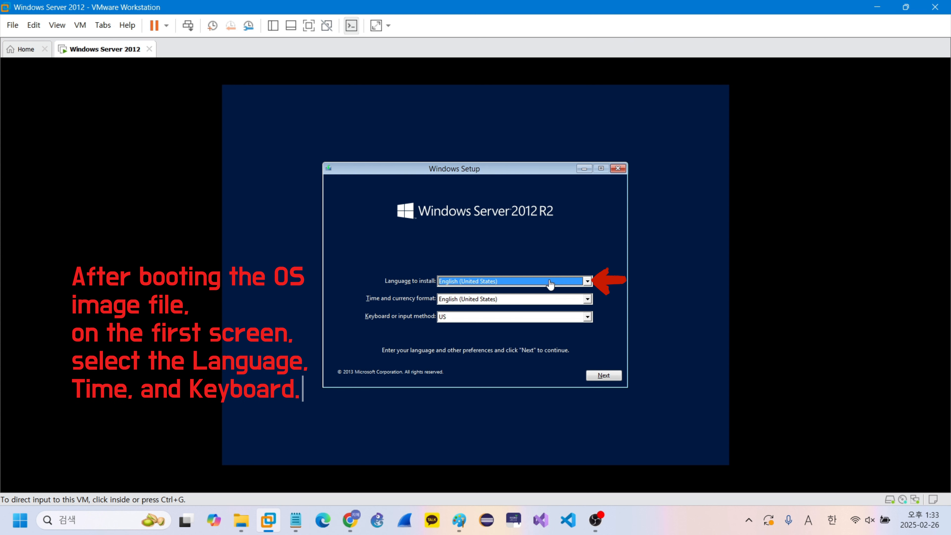
# Step: Use English (United States) for language and time format with the US keyboard, and start the Windows Server installation
pyautogui.click(550, 284)
pyautogui.click(475, 284)
pyautogui.click(475, 283)
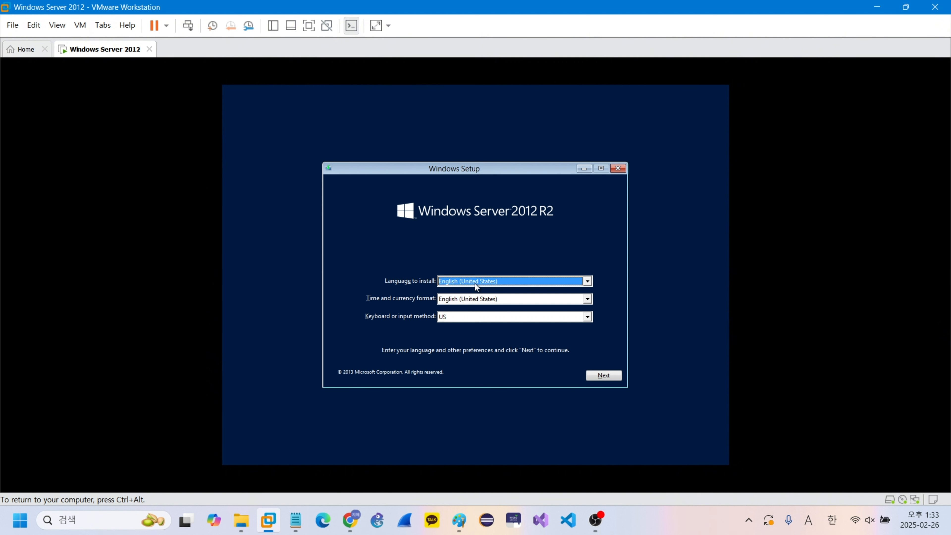
pyautogui.click(503, 304)
pyautogui.click(503, 304)
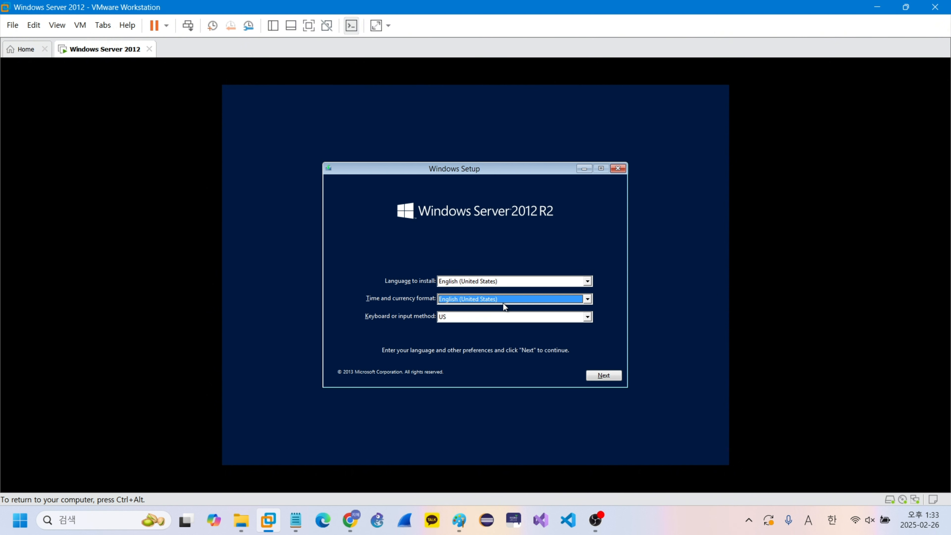
pyautogui.click(492, 318)
pyautogui.click(492, 317)
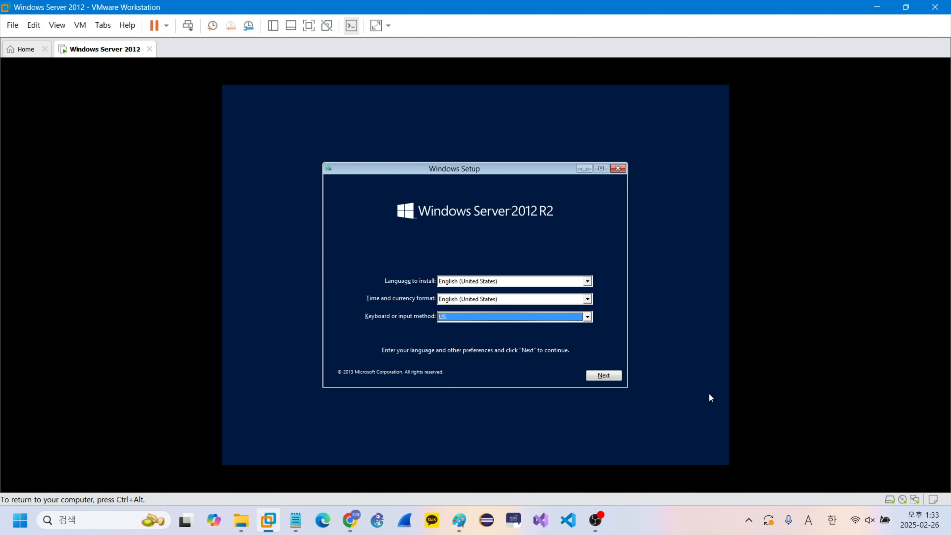
pyautogui.click(604, 376)
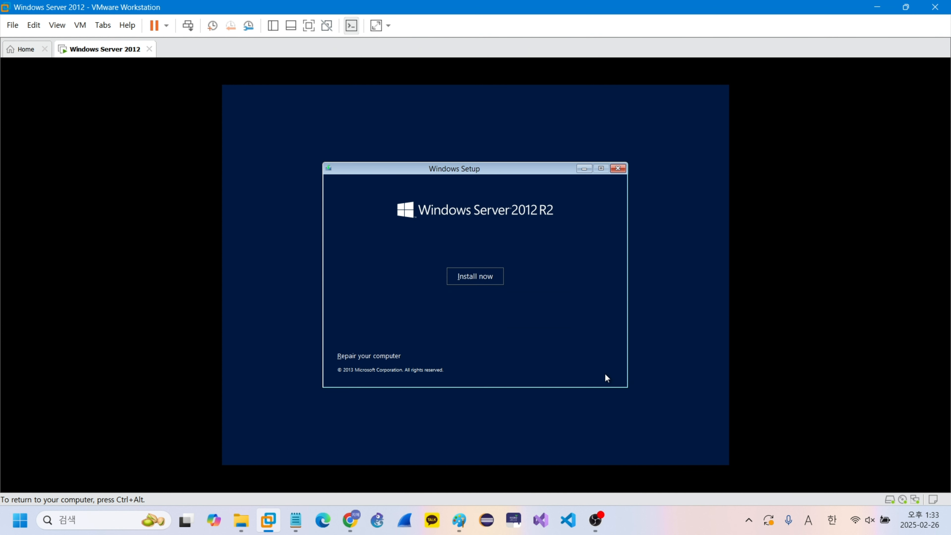
pyautogui.click(480, 276)
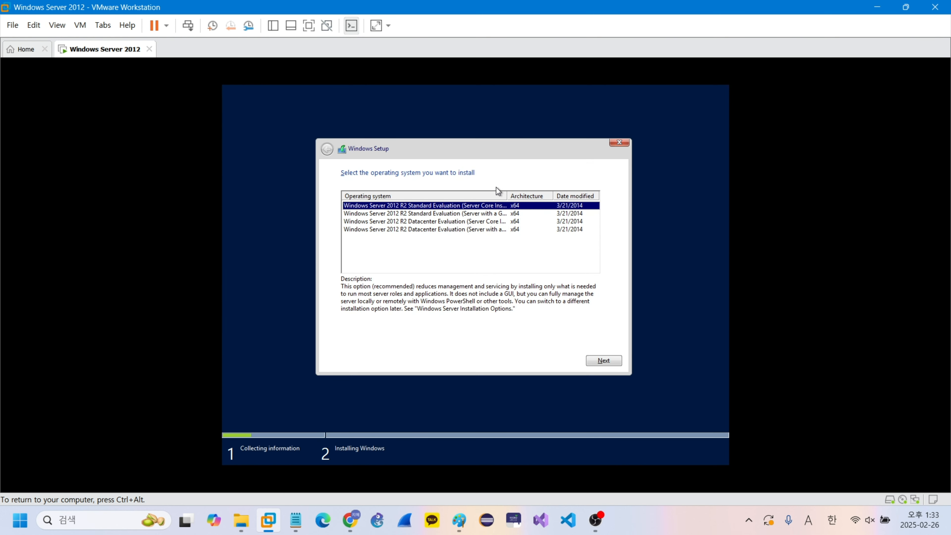
# Step: Choose Windows Server 2012 R2 Standard Evaluation (Server with a GUI) as the operating system to install
pyautogui.moveTo(506, 199); pyautogui.dragTo(539, 196)
pyautogui.click(505, 217)
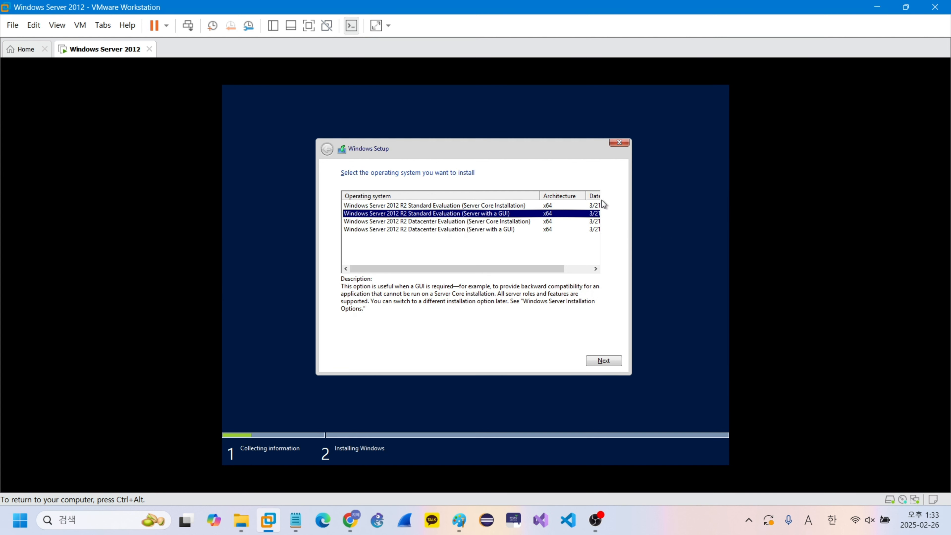
pyautogui.moveTo(585, 194); pyautogui.dragTo(569, 195)
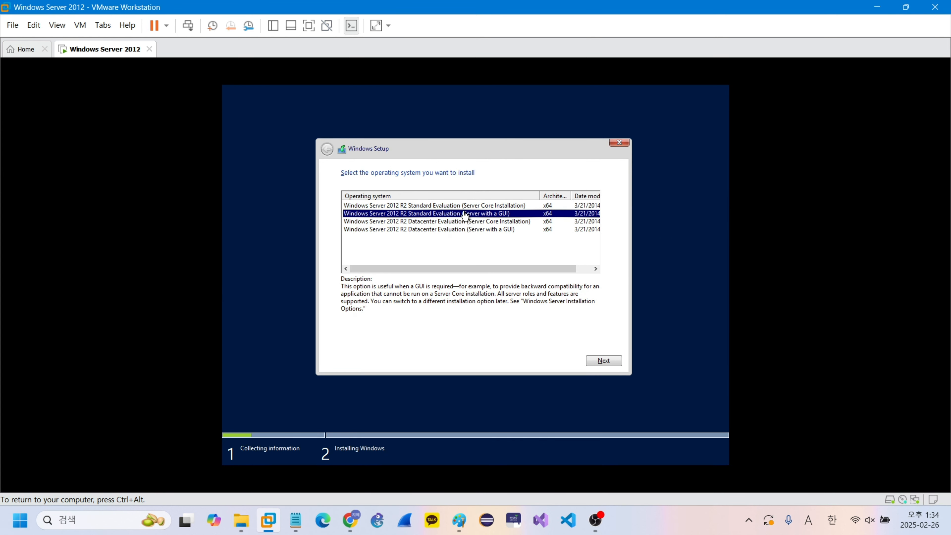
pyautogui.click(604, 360)
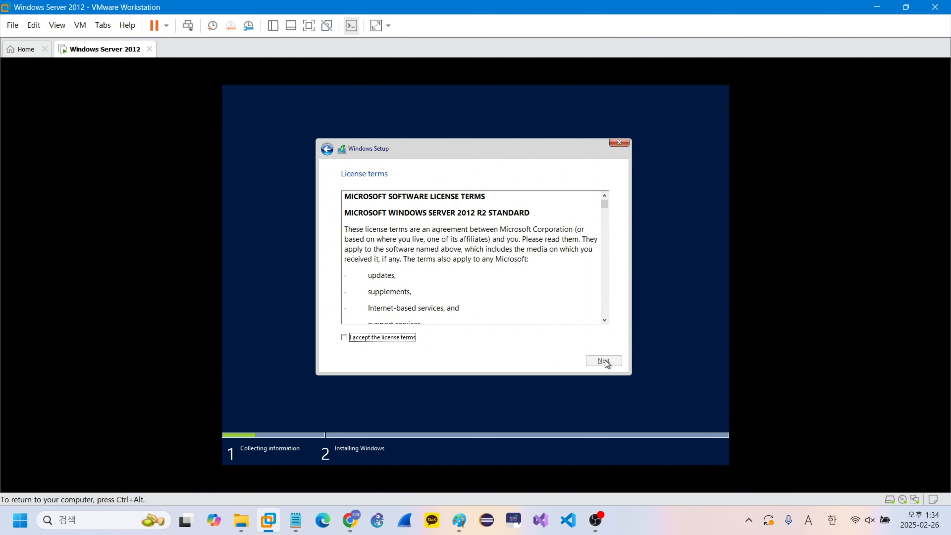
# Step: Accept the license terms and choose the custom installation that installs Windows only
pyautogui.click(346, 339)
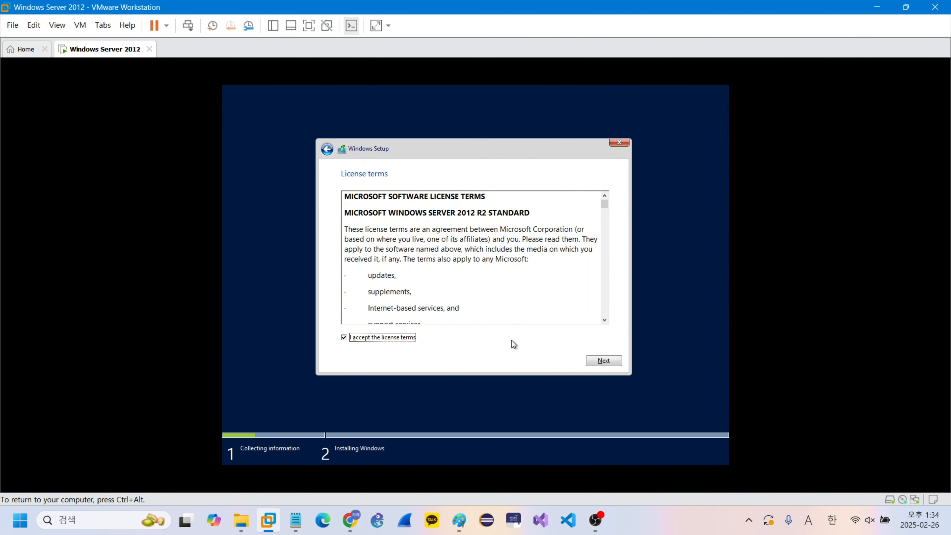
pyautogui.click(610, 360)
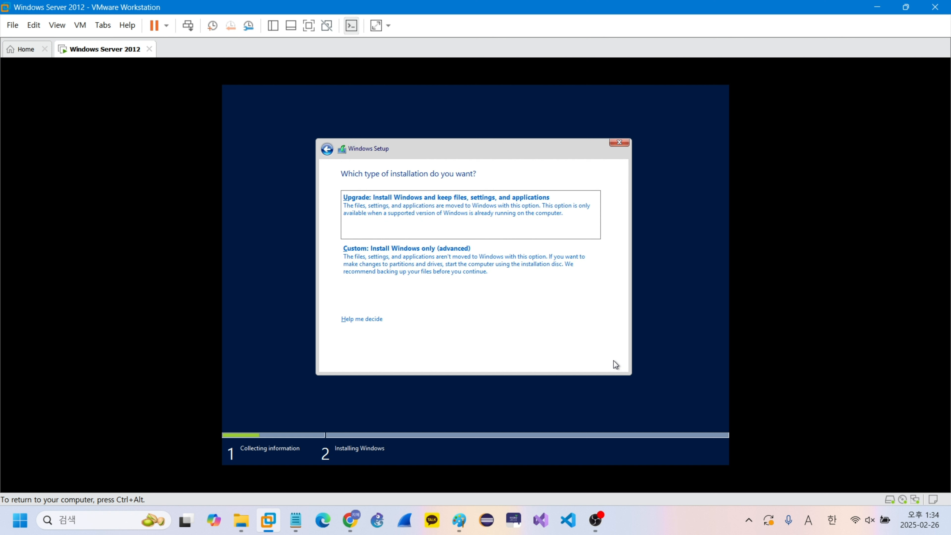
pyautogui.click(428, 269)
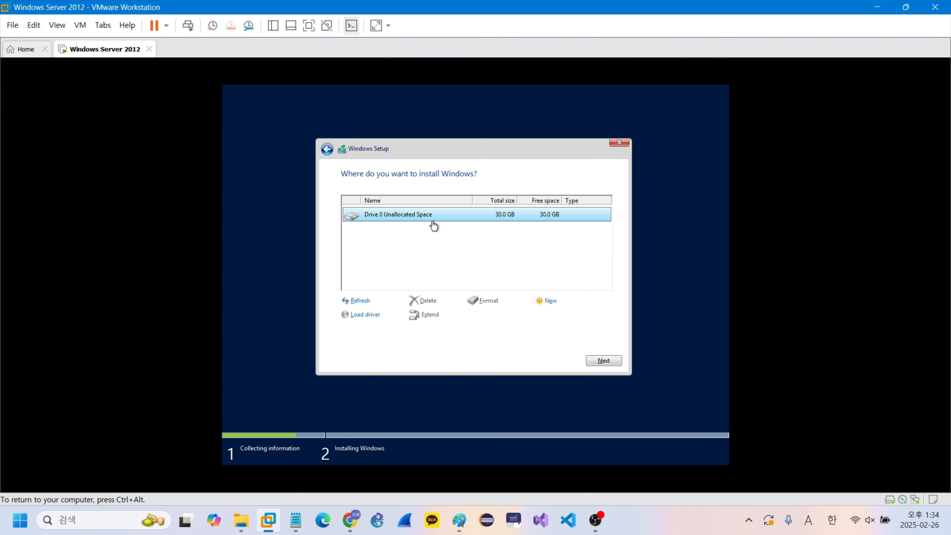
# Step: Create a new partition of about 20 GB in Drive 0's unallocated space, allowing additional system partitions
pyautogui.click(546, 305)
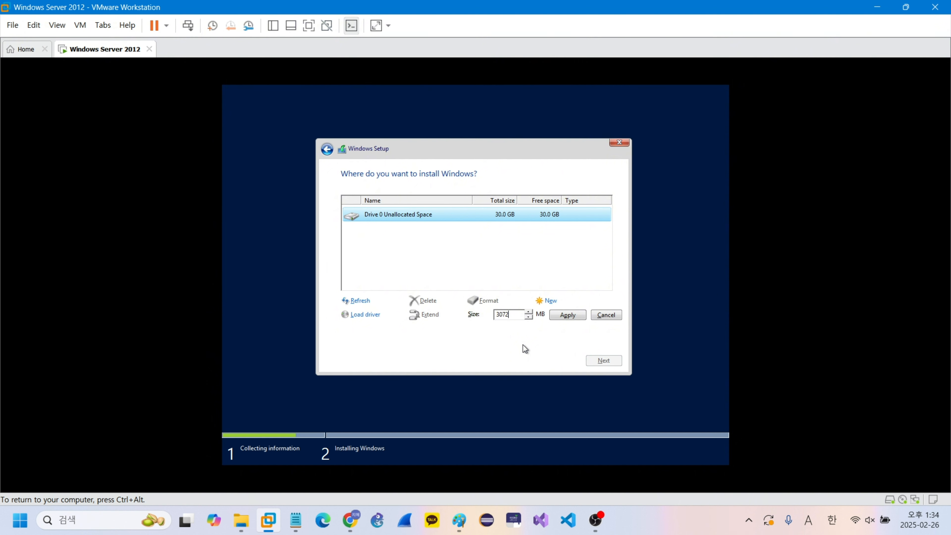
pyautogui.press('BackSpace')
pyautogui.press('BackSpace')
pyautogui.press('BackSpace')
pyautogui.press('BackSpace')
pyautogui.write('2')
pyautogui.click(573, 319)
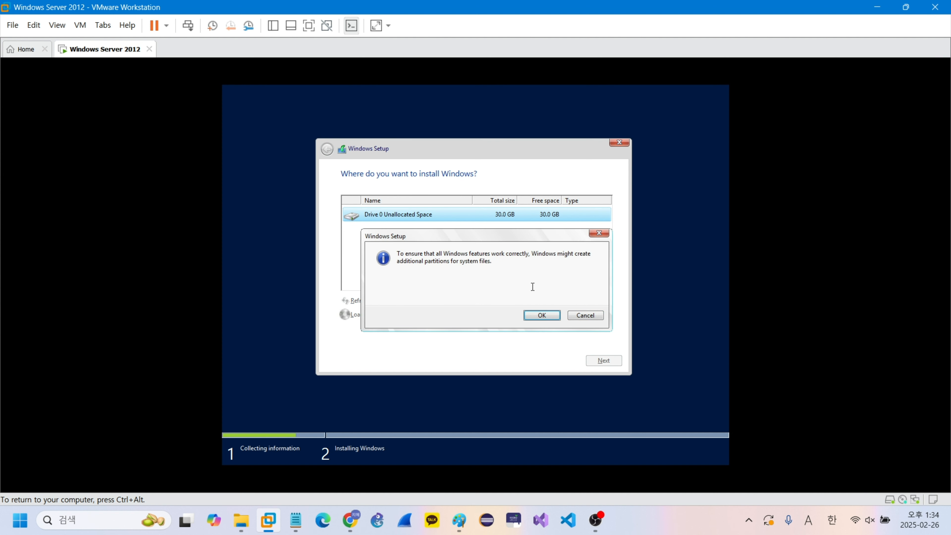
pyautogui.click(543, 316)
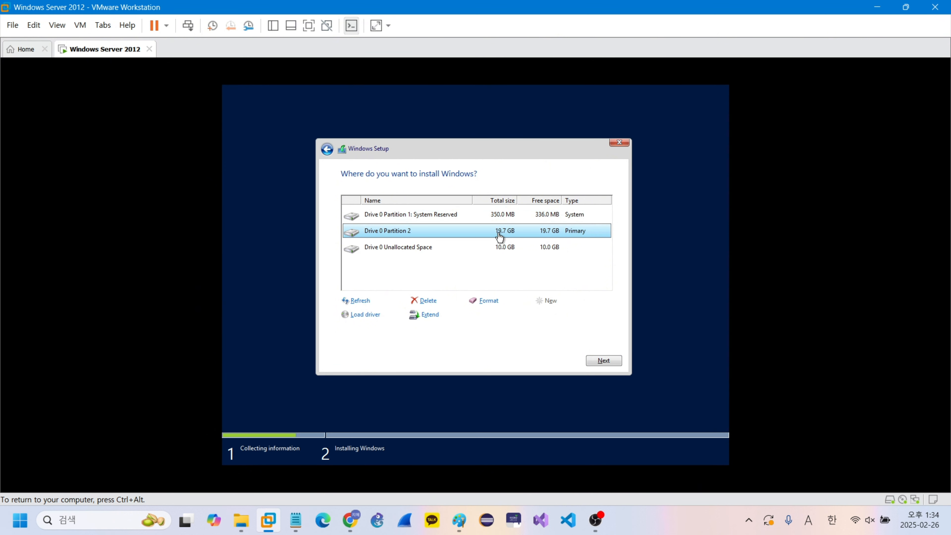
# Step: Create a new 8 GB partition from Drive 0's remaining unallocated space
pyautogui.click(473, 253)
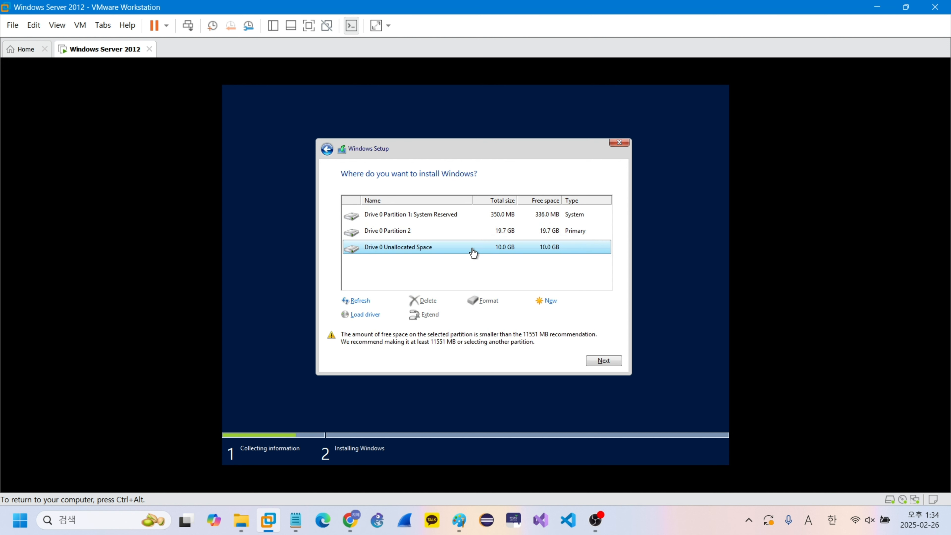
pyautogui.click(550, 305)
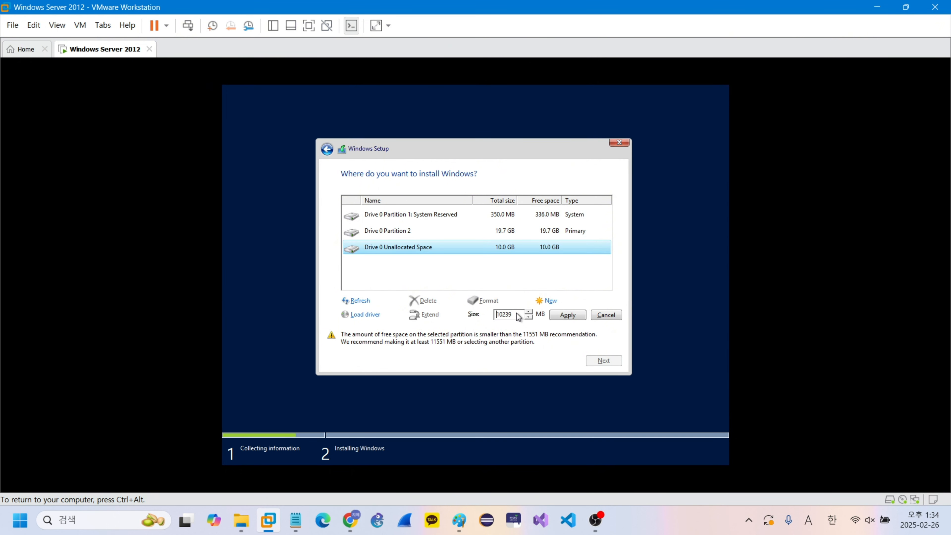
pyautogui.moveTo(517, 314); pyautogui.dragTo(490, 315)
pyautogui.click(567, 315)
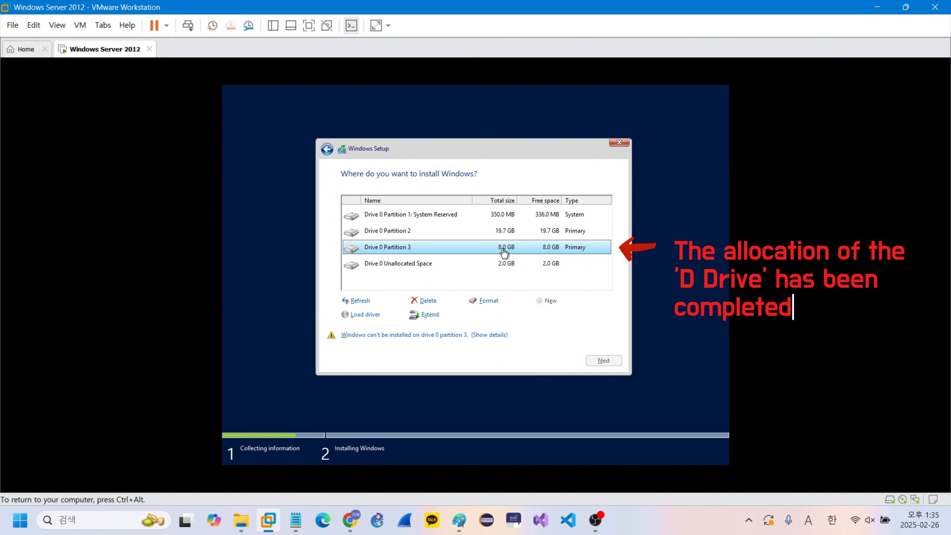
# Step: Create a 2047 MB partition from the last unallocated space on Drive 0
pyautogui.click(504, 264)
pyautogui.click(545, 302)
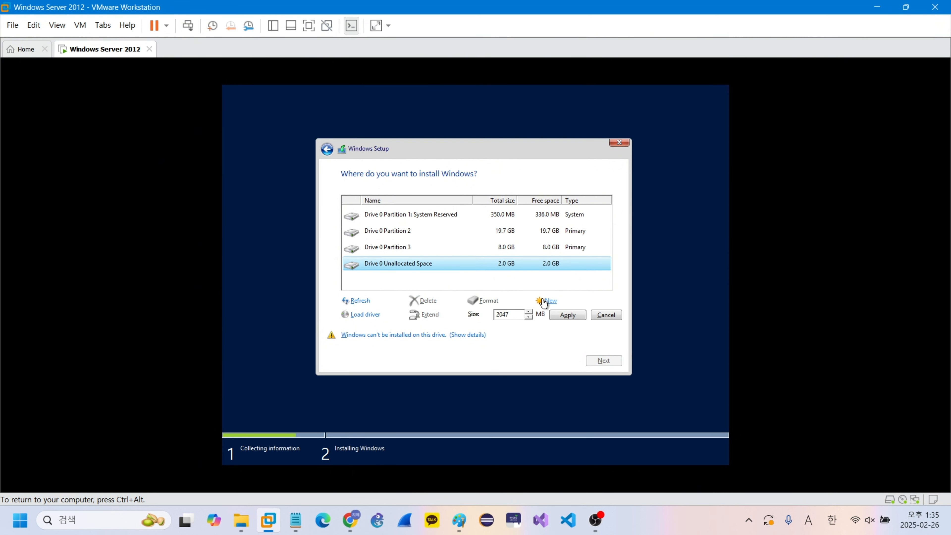
pyautogui.click(571, 317)
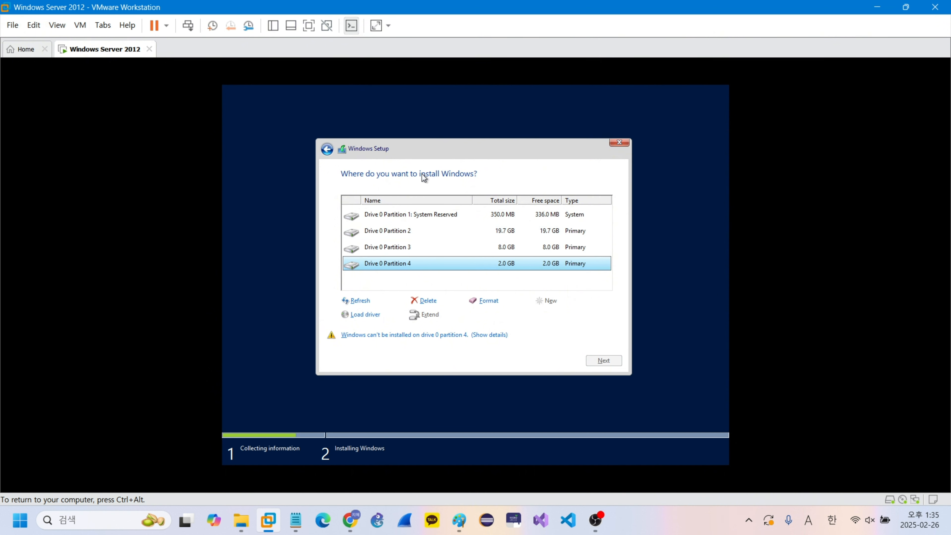
# Step: Select Drive 0 Partition 2 as the installation target and begin installing Windows on it
pyautogui.click(403, 236)
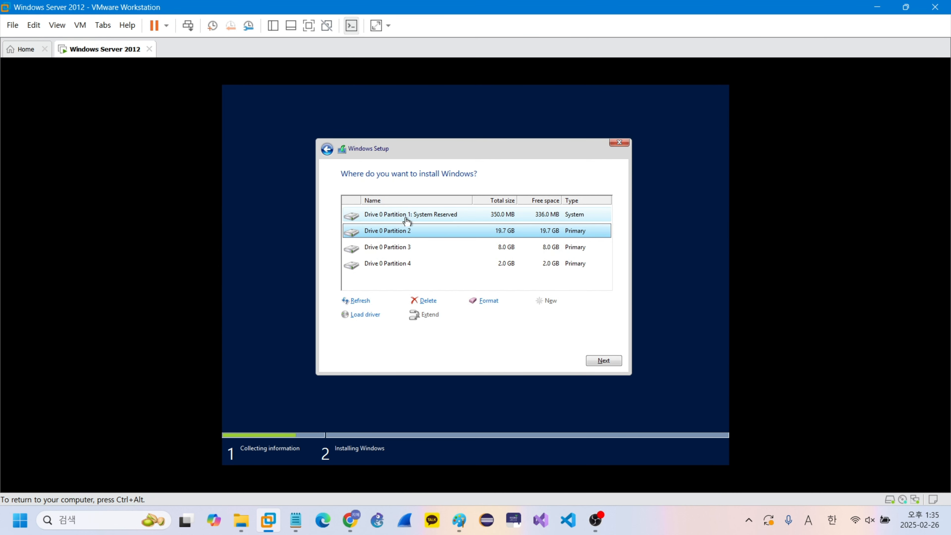
pyautogui.click(611, 359)
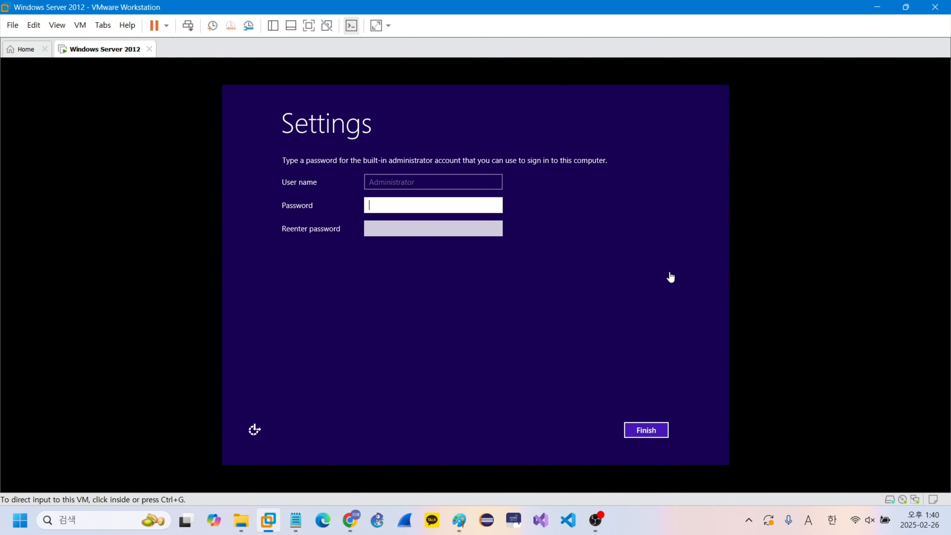
# Step: Enter and re-enter the built-in administrator account's password, check the typed entry, and finish the settings
pyautogui.click(441, 205)
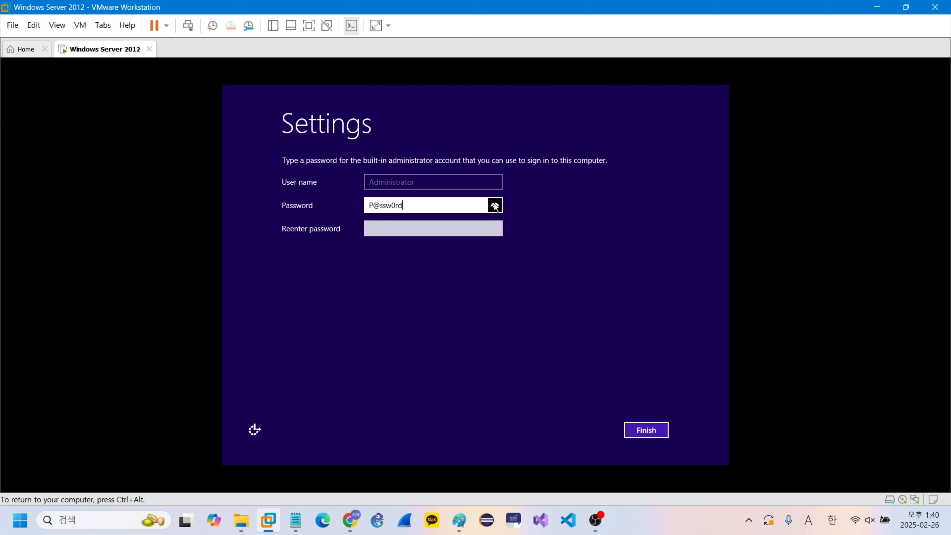
pyautogui.click(412, 230)
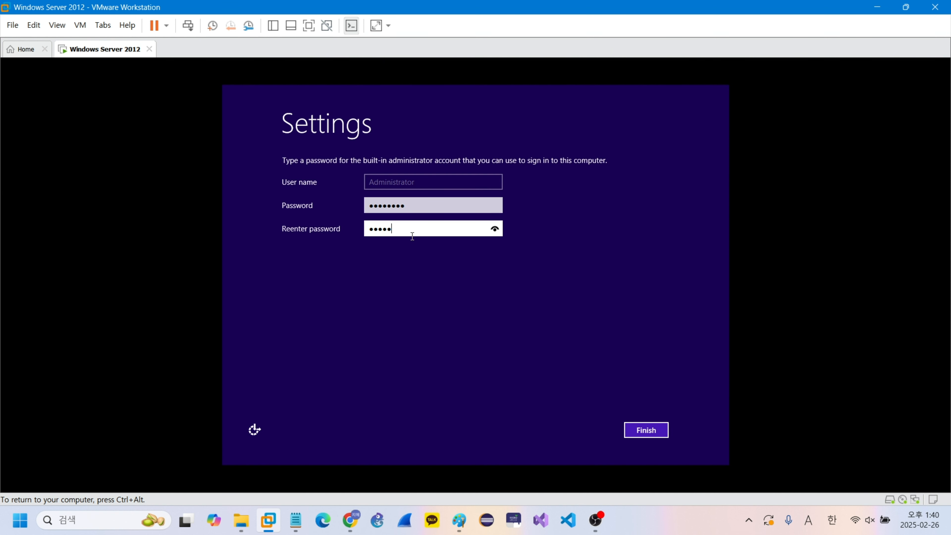
pyautogui.click(495, 229)
pyautogui.click(654, 430)
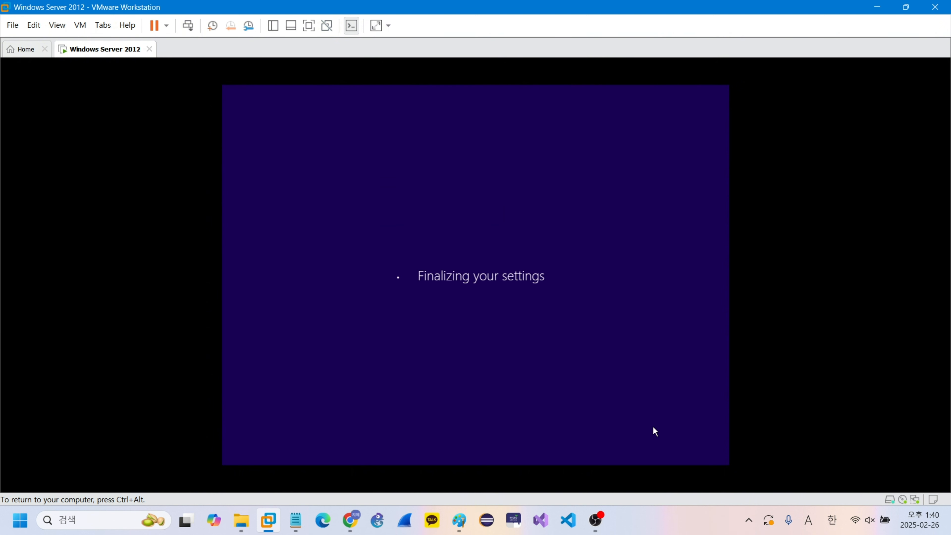
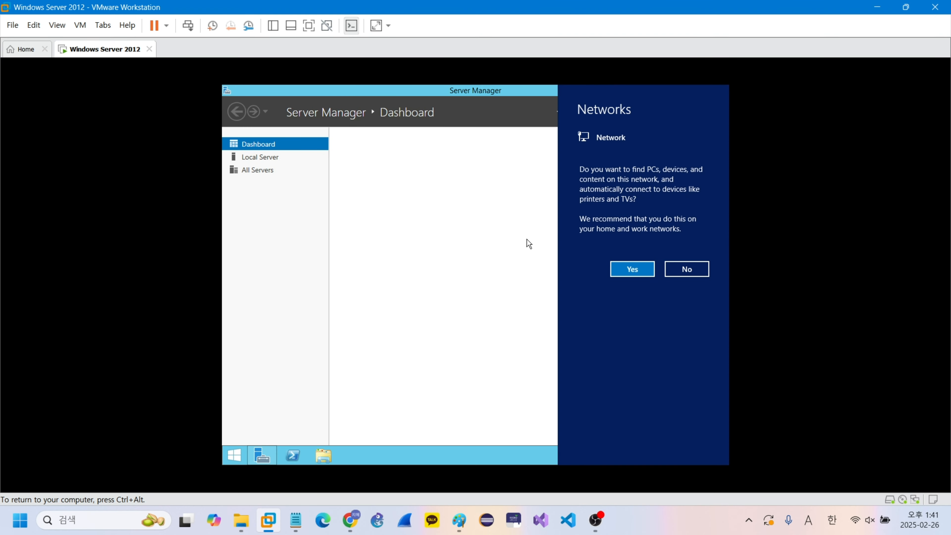
# Step: Decline network device discovery, then restore the maximized Server Manager window to a smaller size and move it higher on the desktop
pyautogui.click(696, 267)
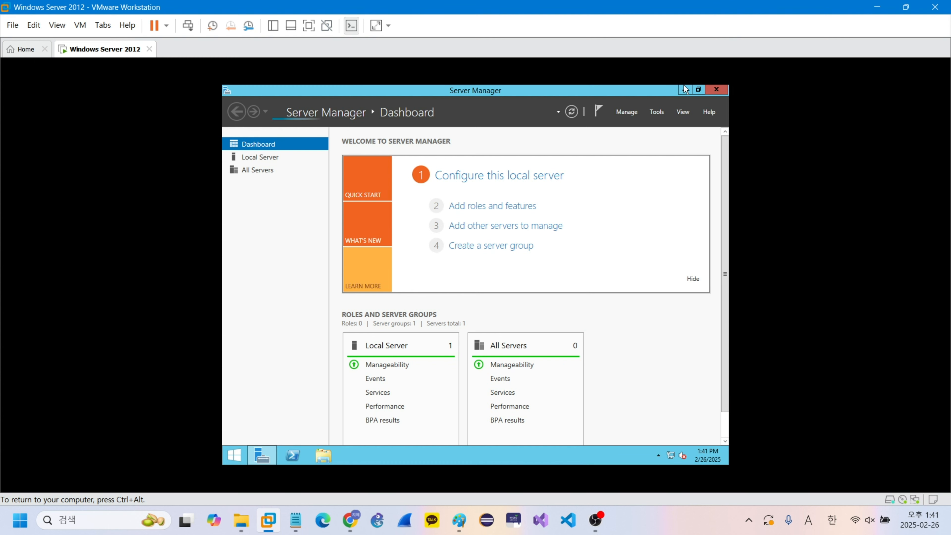
pyautogui.click(696, 89)
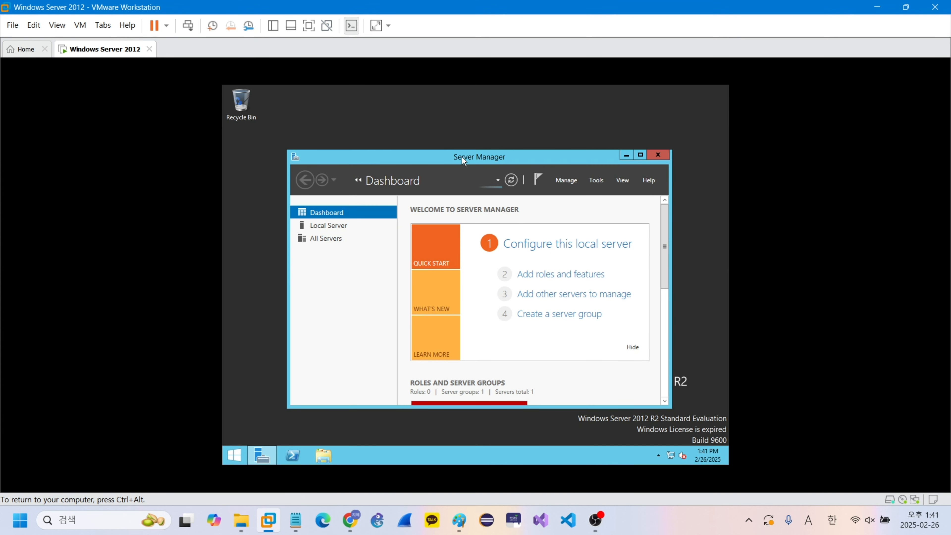
pyautogui.moveTo(462, 157); pyautogui.dragTo(452, 96)
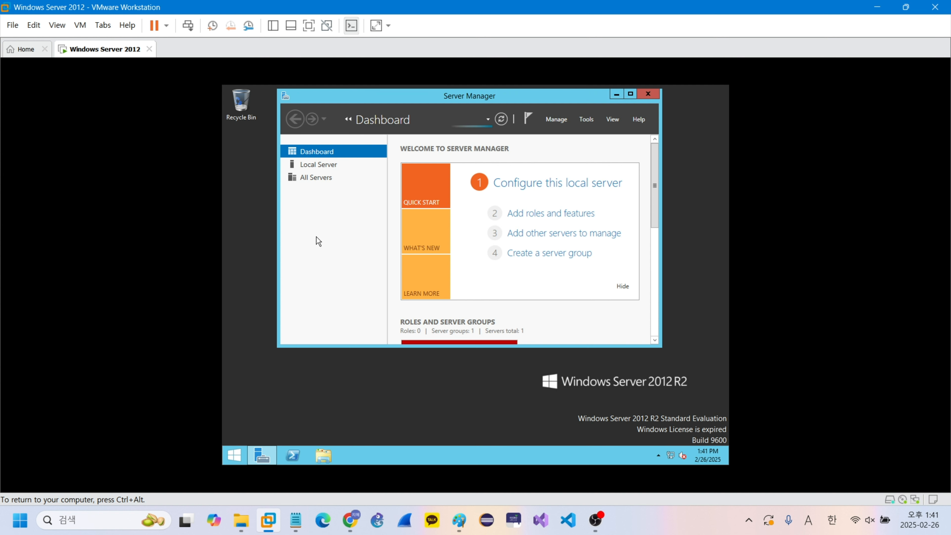
# Step: Set the virtual machine's CD/DVD (SATA) drive to use the VMware Tools.iso image file
pyautogui.hotkey('ctrl', 'alt')
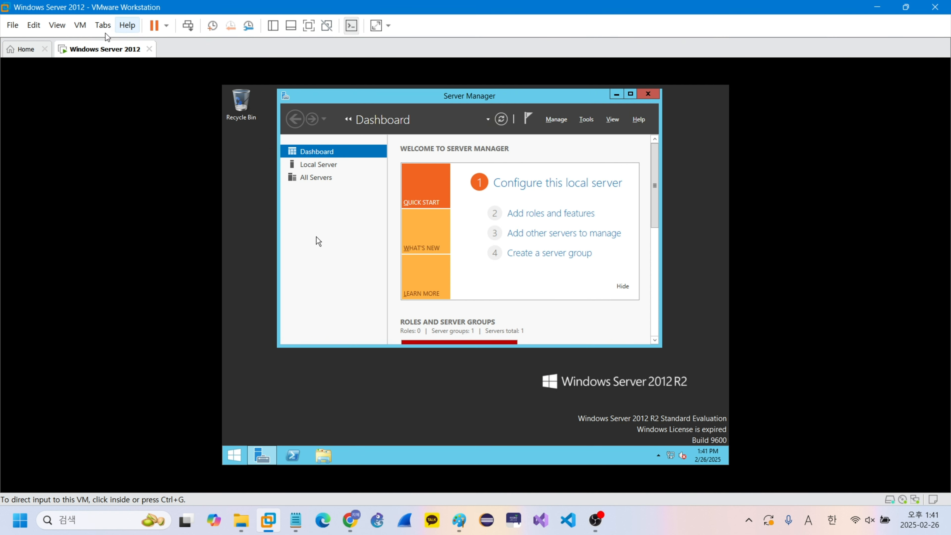
pyautogui.rightClick(94, 52)
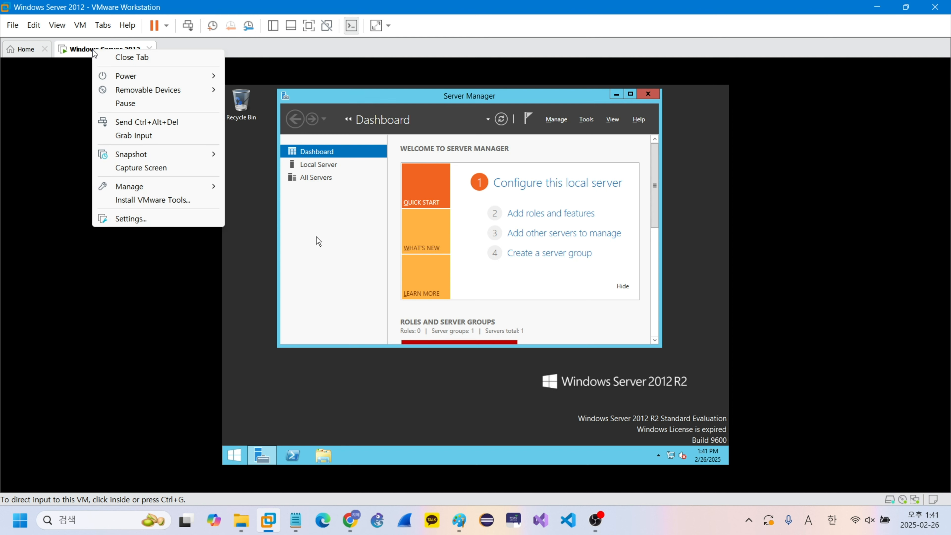
pyautogui.click(164, 219)
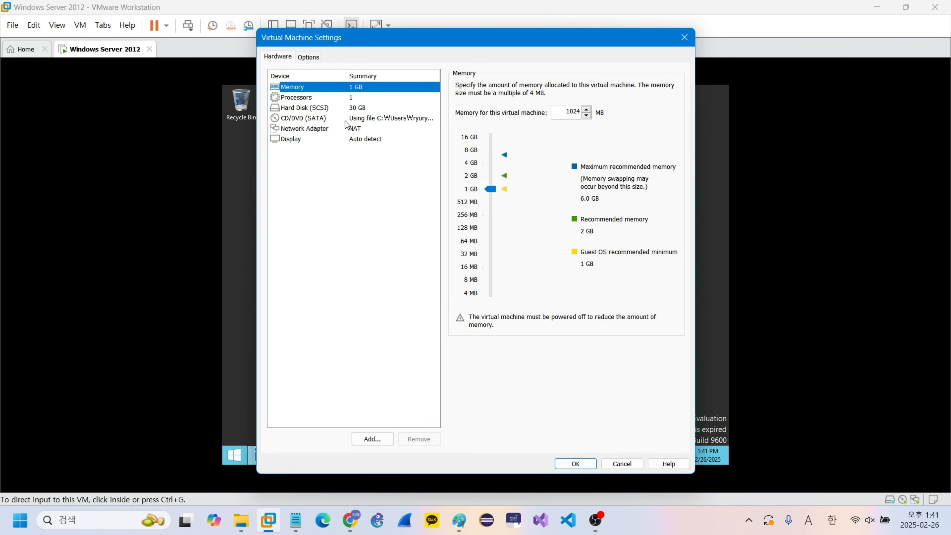
pyautogui.click(345, 120)
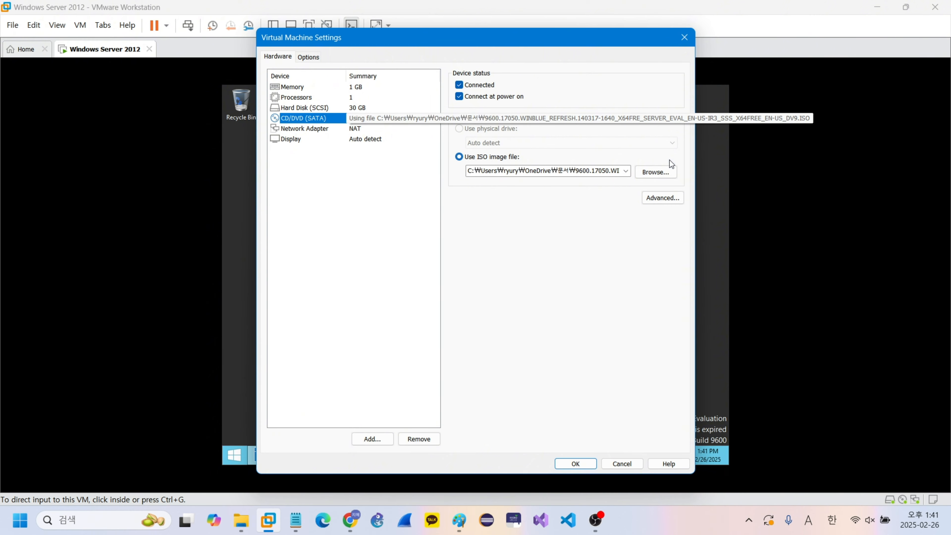
pyautogui.click(661, 173)
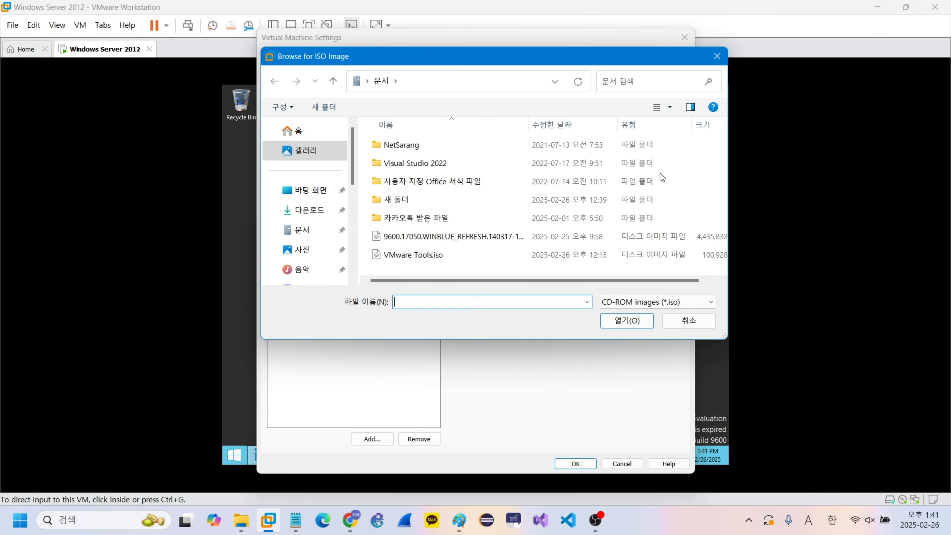
pyautogui.click(467, 257)
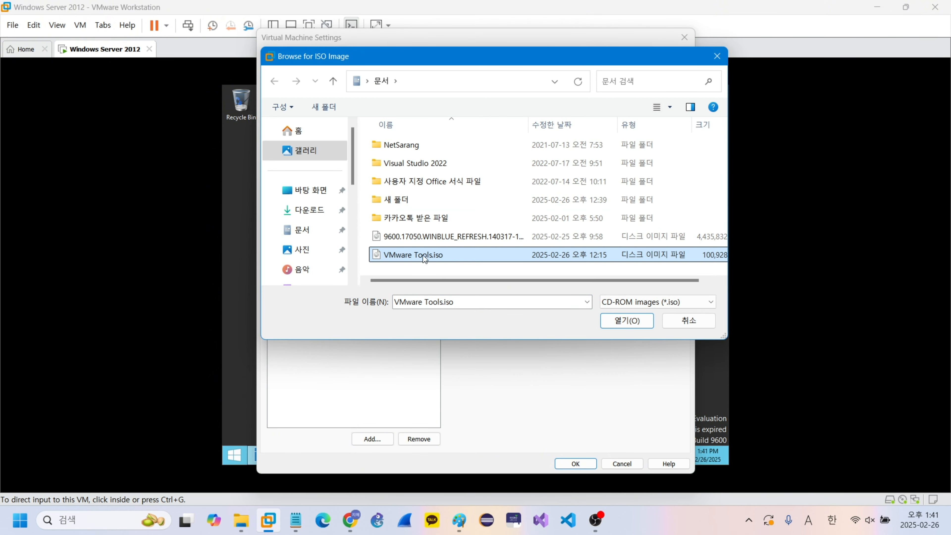
pyautogui.click(619, 320)
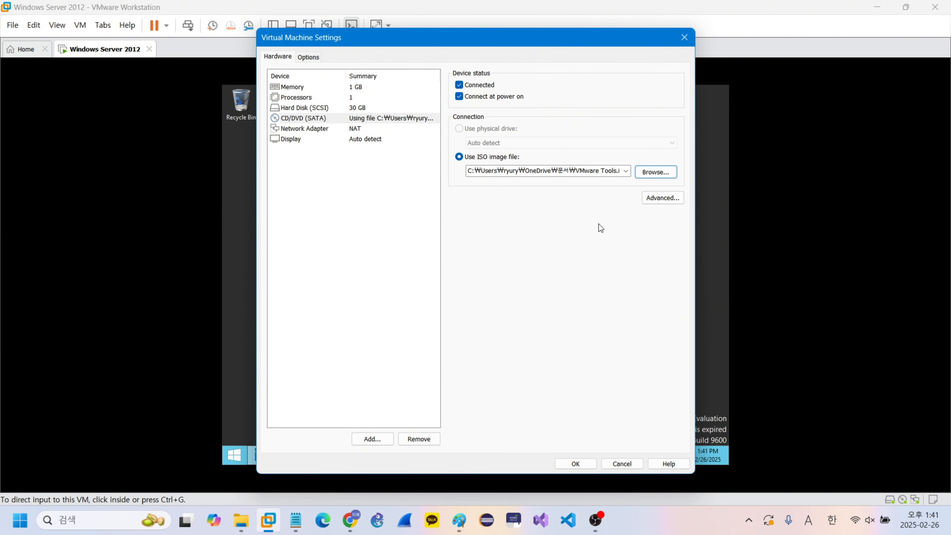
pyautogui.click(581, 464)
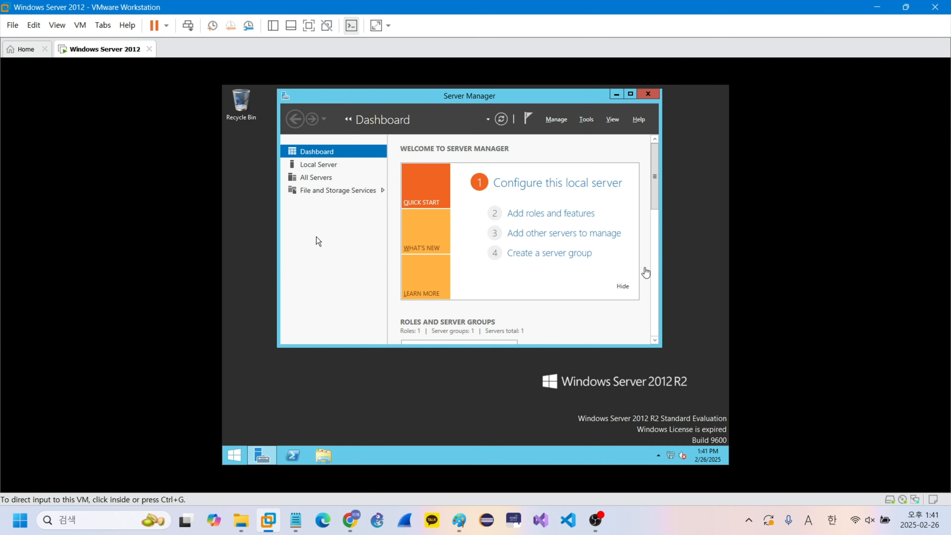
# Step: Launch setup64.exe from the VMware Tools disc in the guest's DVD Drive (F:)
pyautogui.click(620, 123)
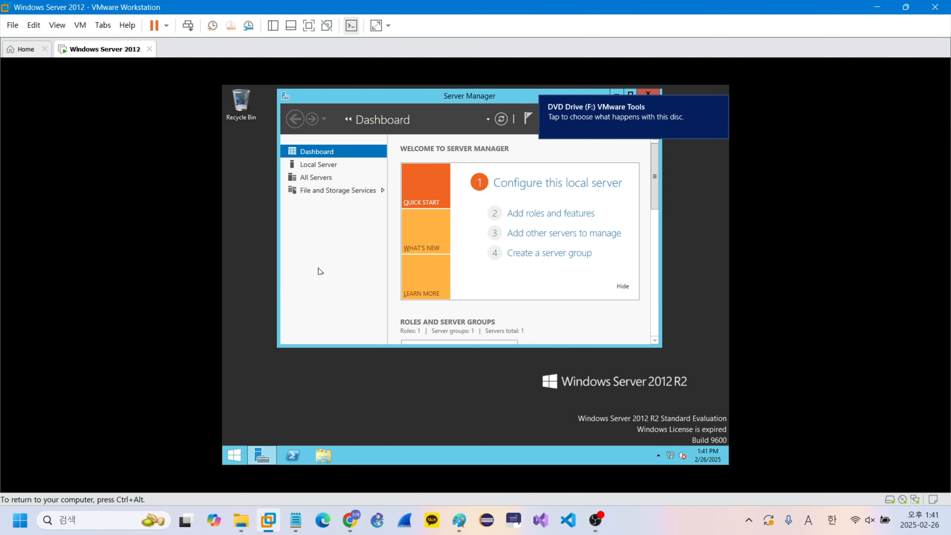
pyautogui.click(580, 113)
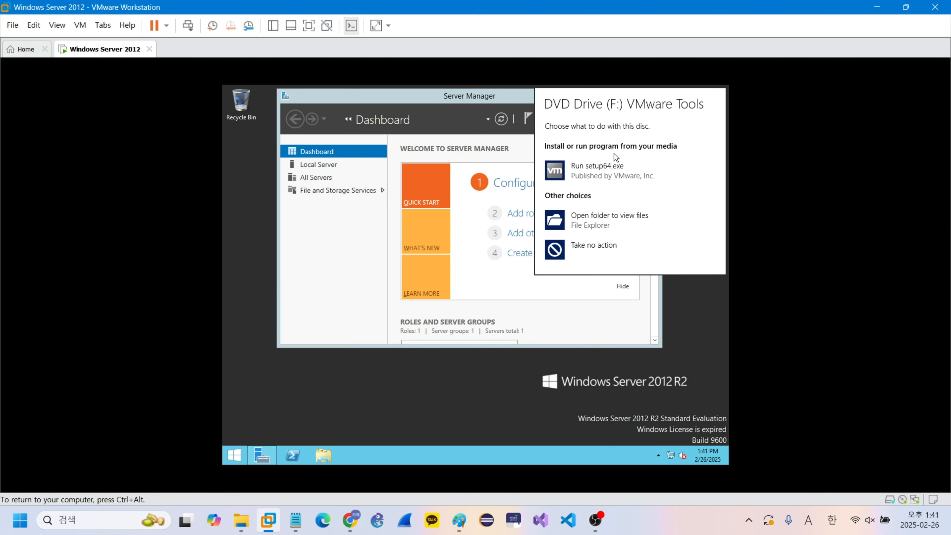
pyautogui.click(609, 170)
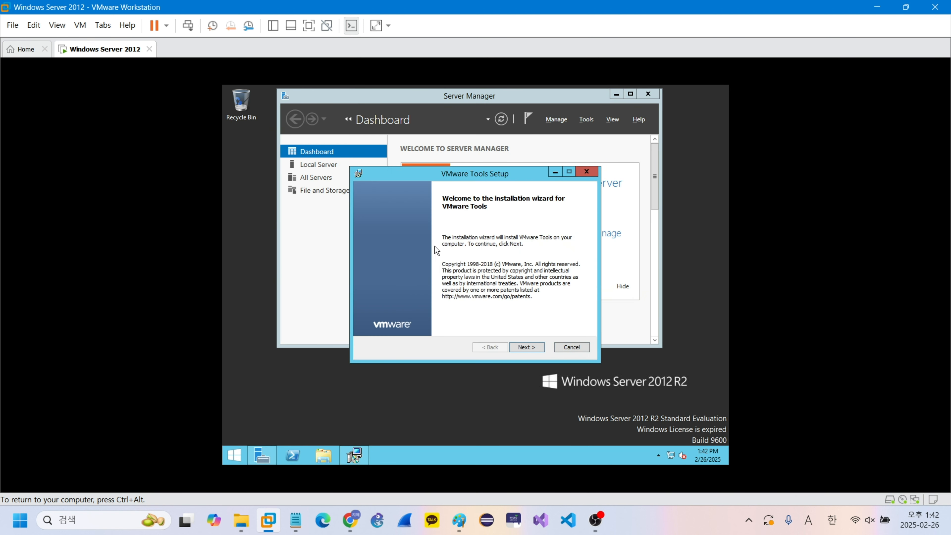
# Step: Install VMware Tools with the Typical setup type and restart the guest system to finish
pyautogui.click(530, 345)
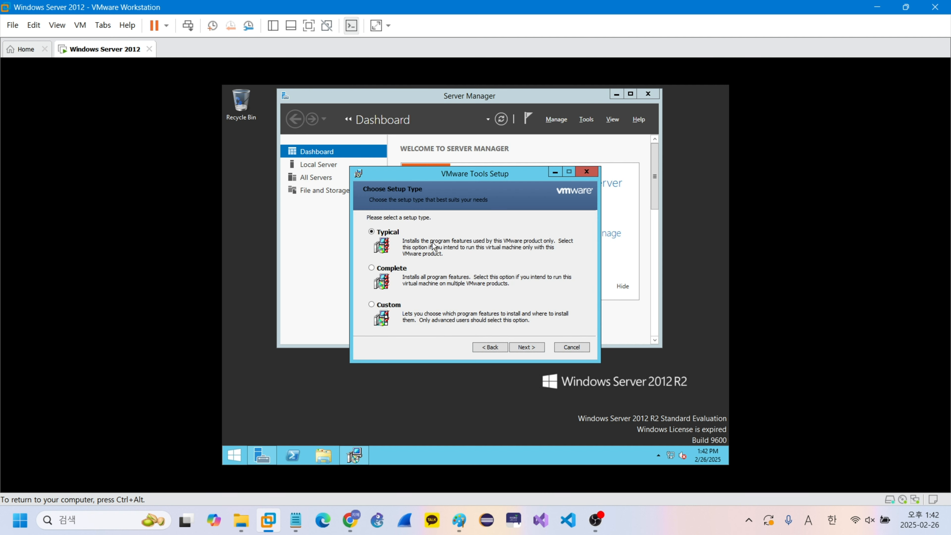
pyautogui.click(535, 347)
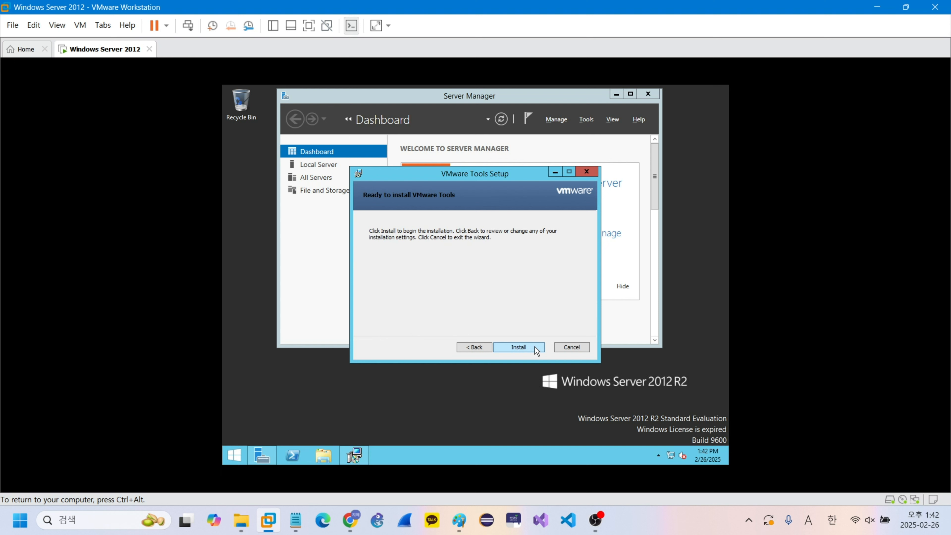
pyautogui.click(517, 349)
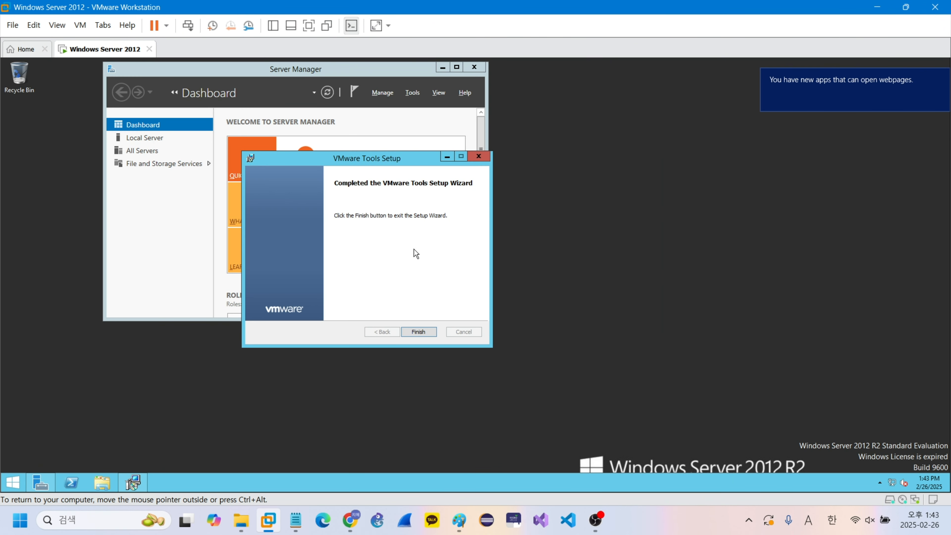
pyautogui.click(419, 332)
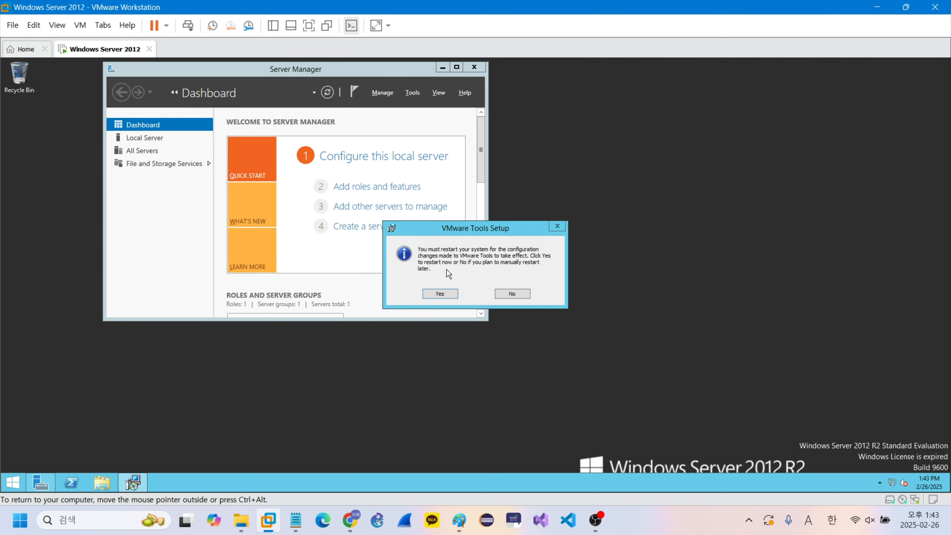
pyautogui.click(442, 294)
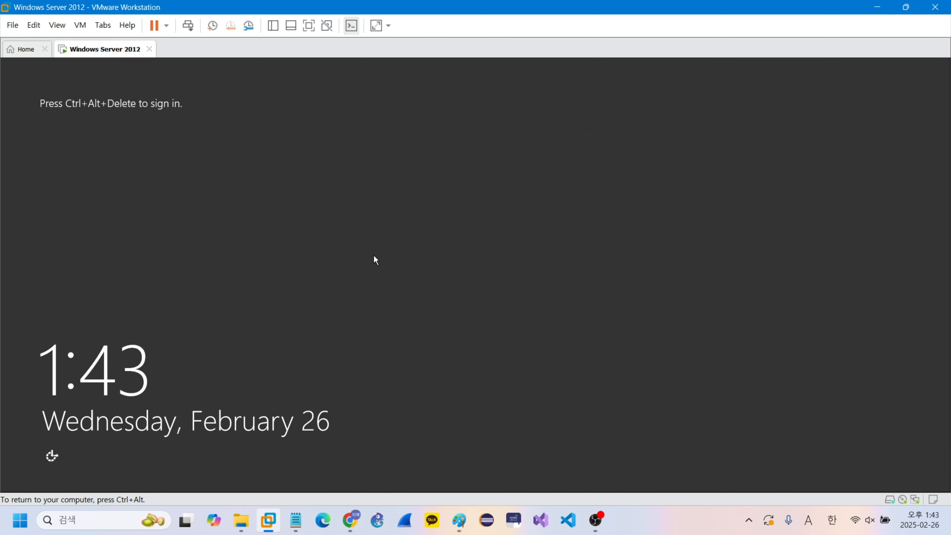
# Step: Unlock the sign-in screen and enter the Administrator account's password to sign in
pyautogui.press('ctrl+alt+Insert')
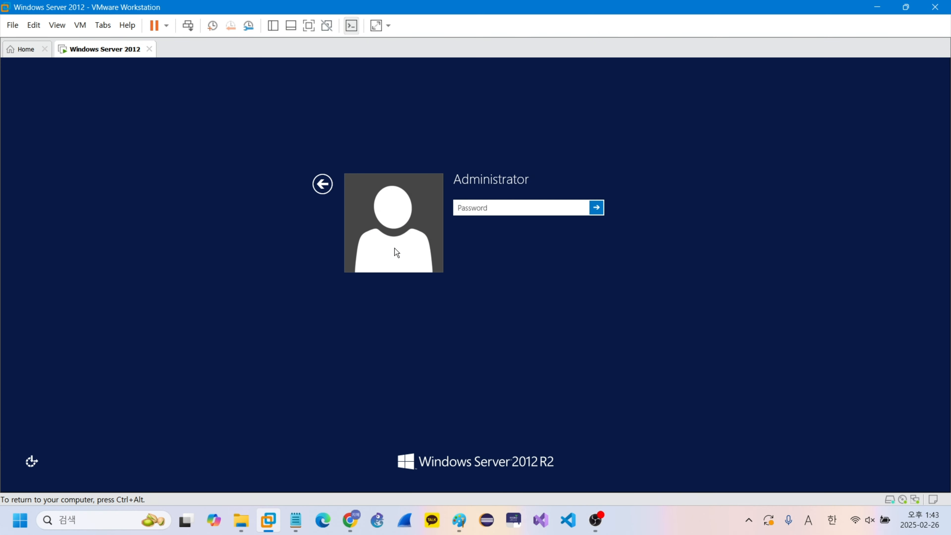
pyautogui.write('P@ssw0rd')
pyautogui.press('Return')
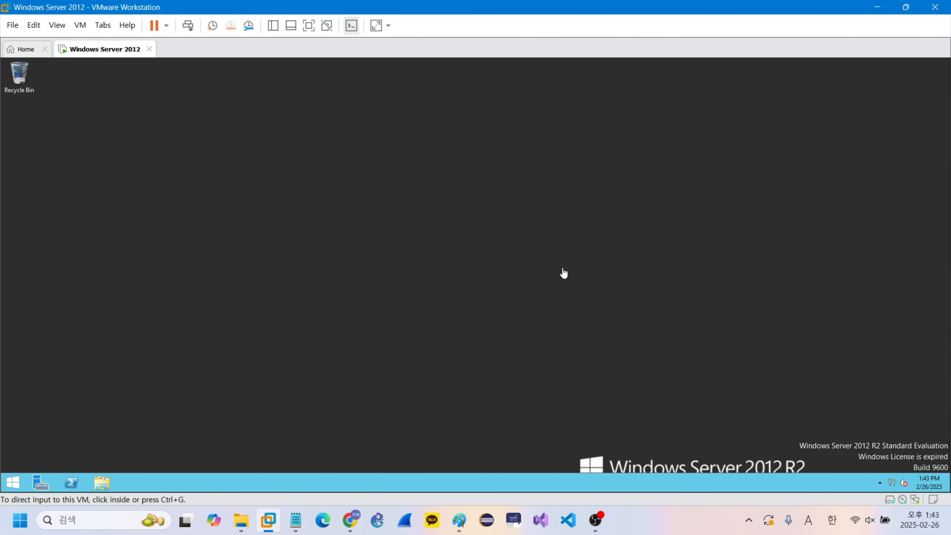
# Step: Release the pointer from the guest and suspend the Windows Server 2012 virtual machine
pyautogui.click(312, 141)
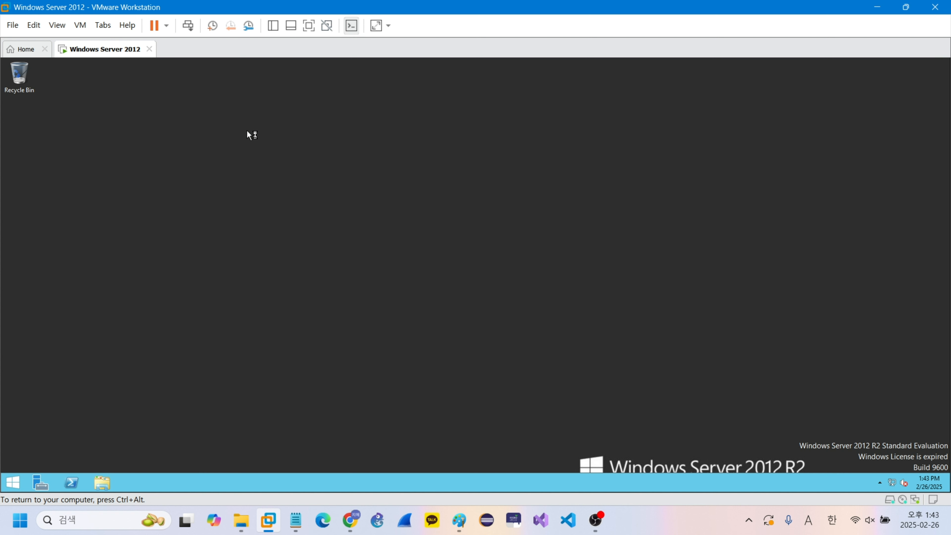
pyautogui.hotkey('ctrl', 'alt')
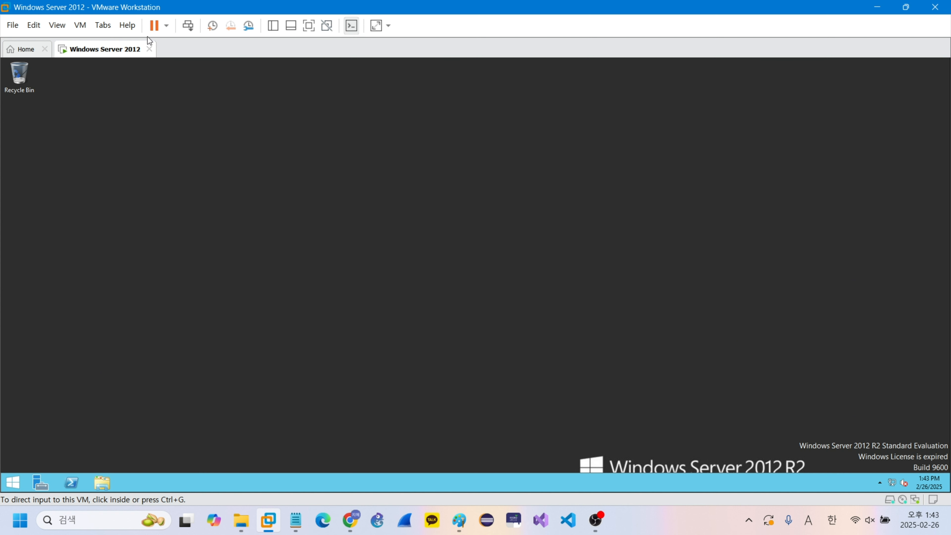
pyautogui.click(237, 125)
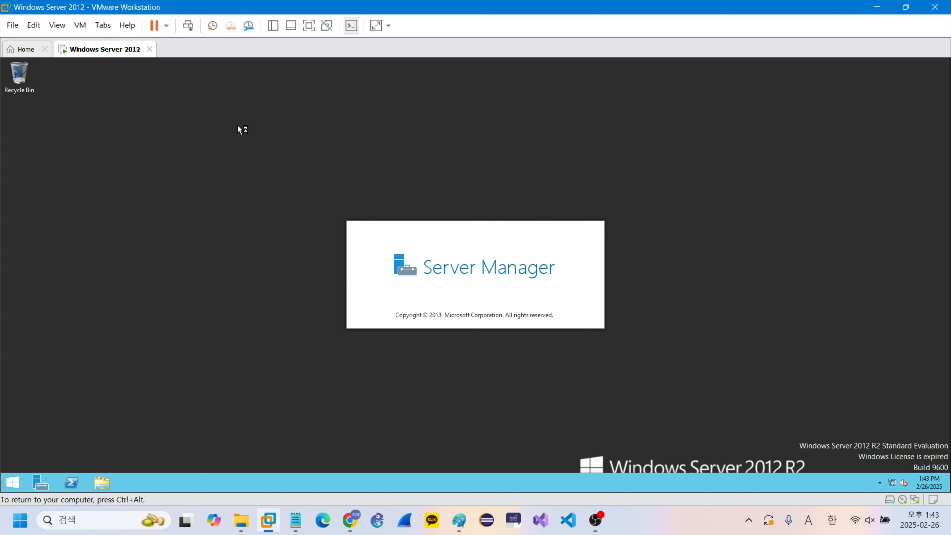
pyautogui.click(154, 26)
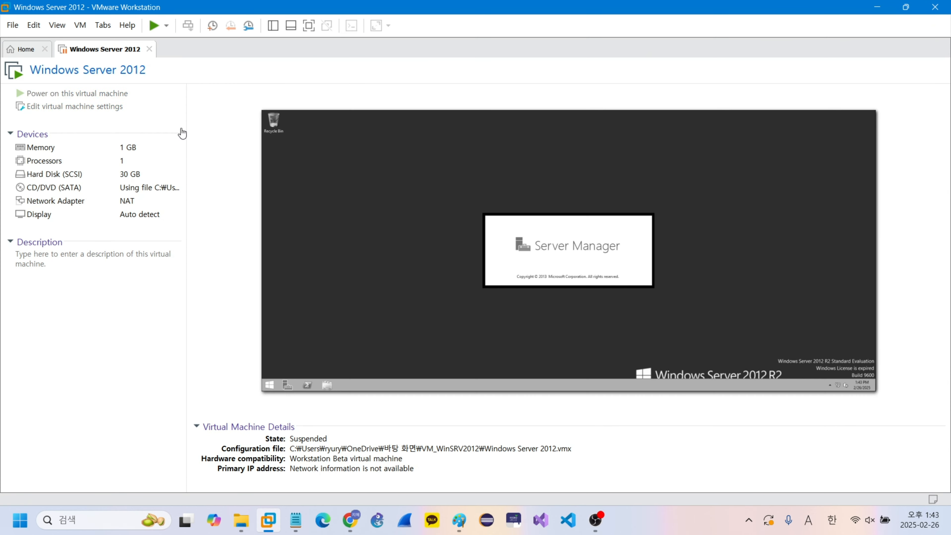
# Step: Take a snapshot of the suspended virtual machine named "OS, Tools Install" and close the Snapshot Manager
pyautogui.click(253, 29)
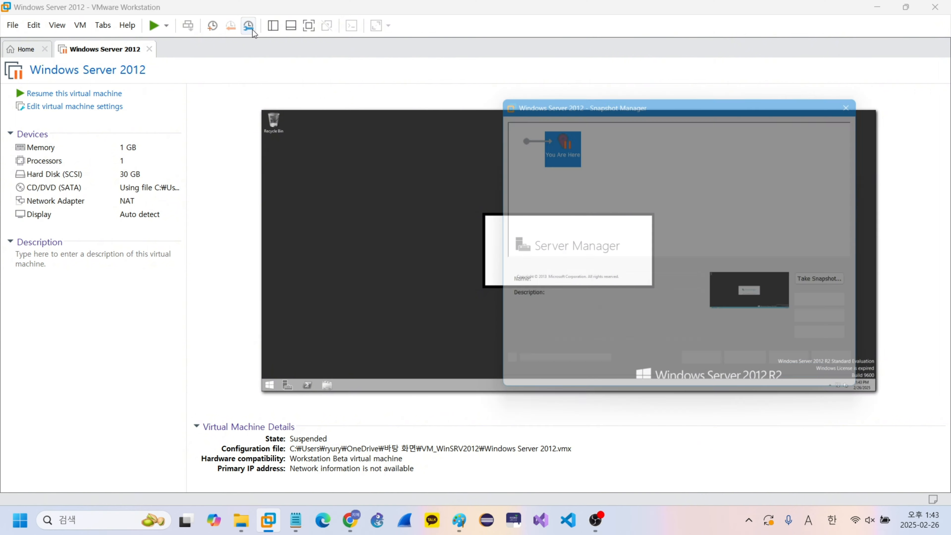
pyautogui.click(827, 283)
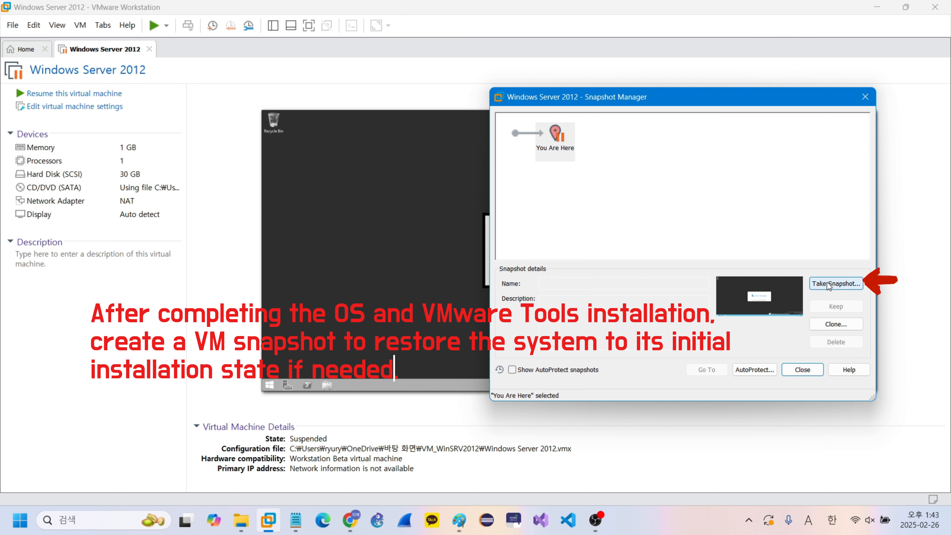
pyautogui.click(828, 284)
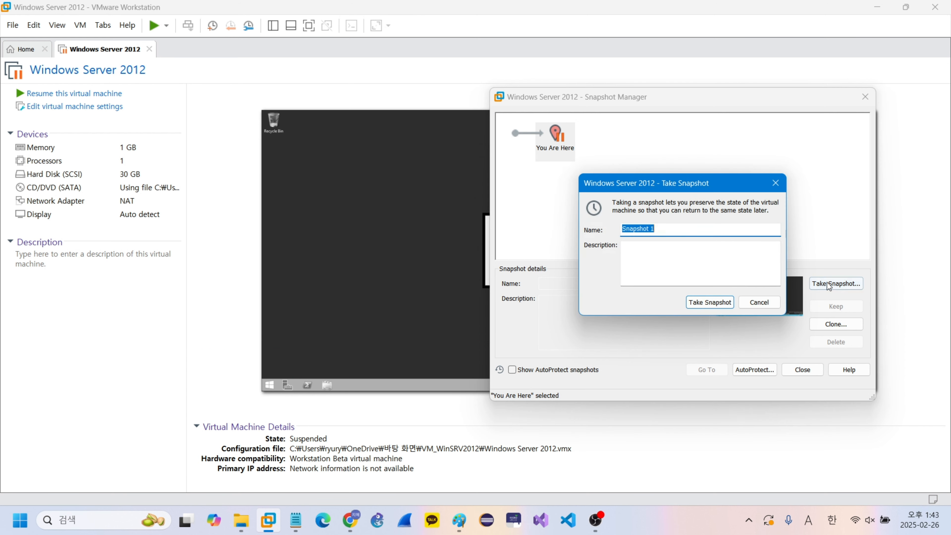
pyautogui.press('Hangul')
pyautogui.write('ㅐㄴ')
pyautogui.press('BackSpace')
pyautogui.press('BackSpace')
pyautogui.press('Hangul')
pyautogui.write('o')
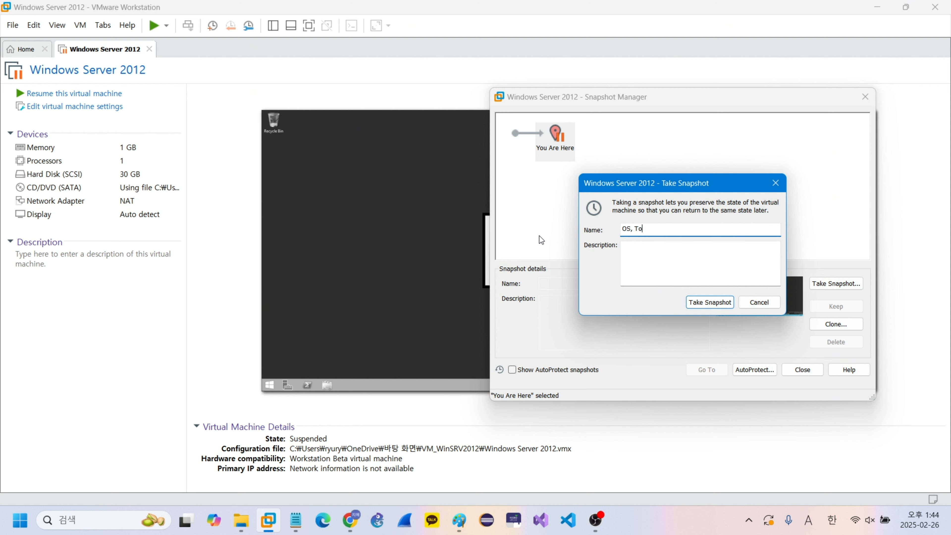
pyautogui.write('s, Tools Install')
pyautogui.click(710, 302)
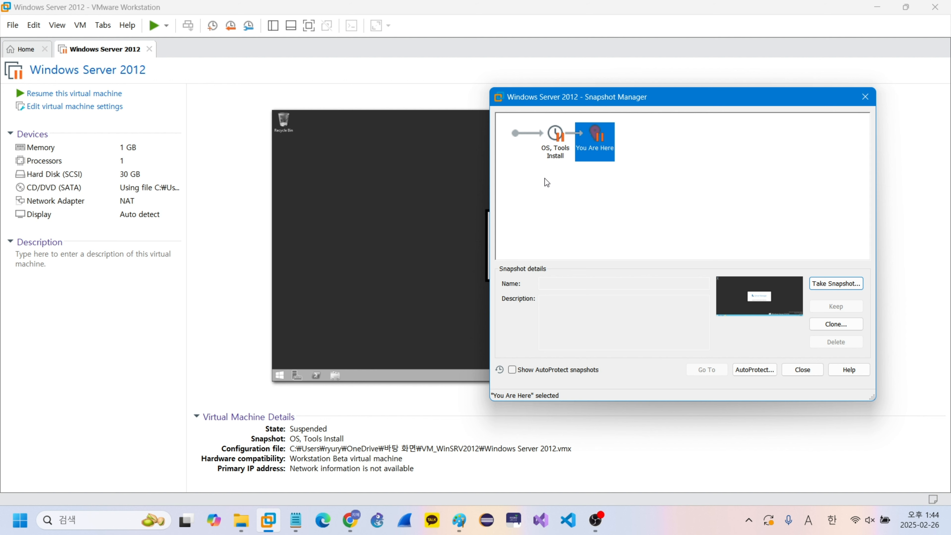
pyautogui.click(802, 369)
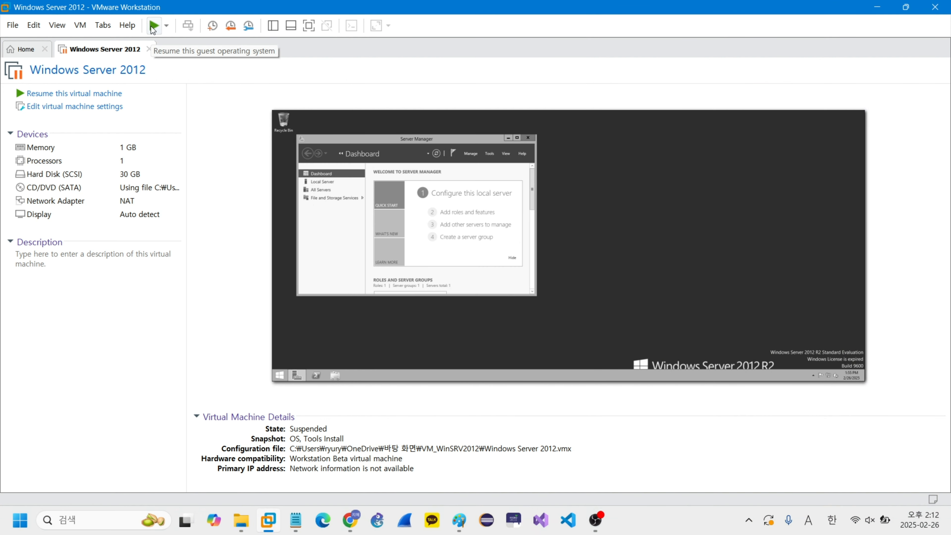
# Step: Resume the Windows Server 2012 virtual machine and run cmd in the guest to open a Command Prompt
pyautogui.click(154, 25)
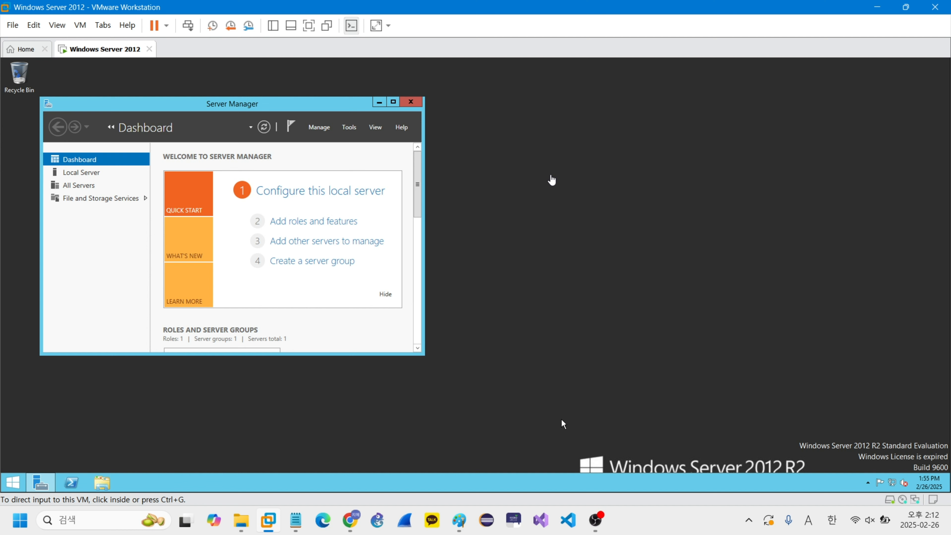
pyautogui.click(550, 175)
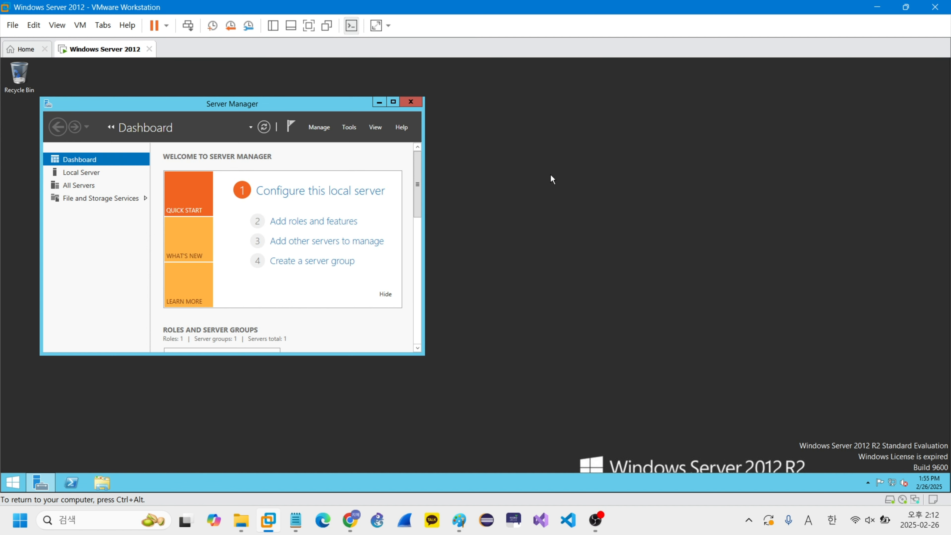
pyautogui.press('super+r')
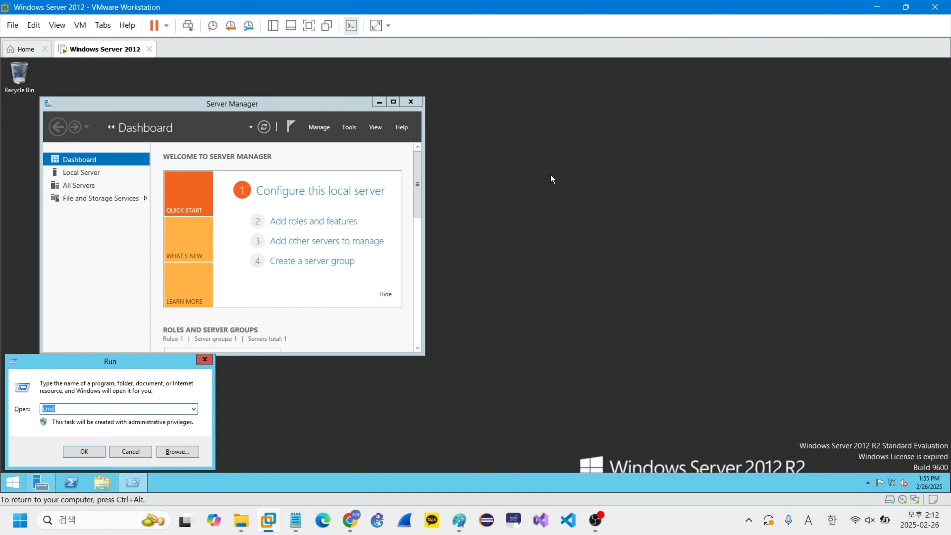
pyautogui.press('Return')
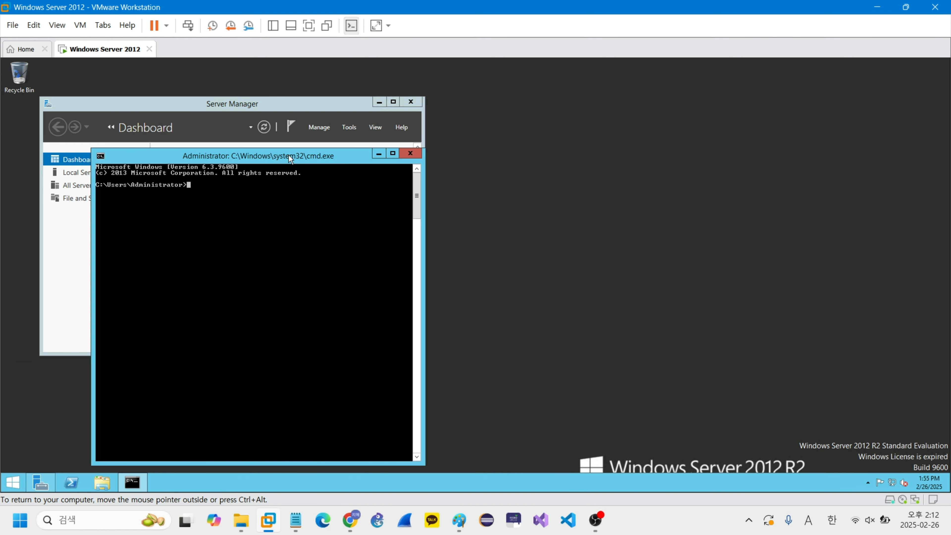
# Step: Move the Command Prompt to free desktop space and set its screen text to white and its font size to 12 x 16
pyautogui.moveTo(290, 158); pyautogui.dragTo(773, 85)
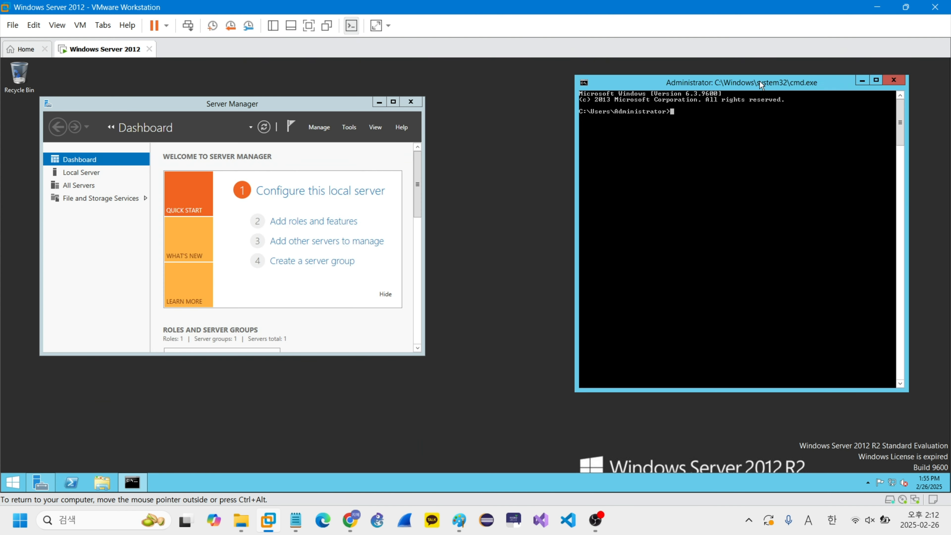
pyautogui.rightClick(759, 81)
pyautogui.click(794, 177)
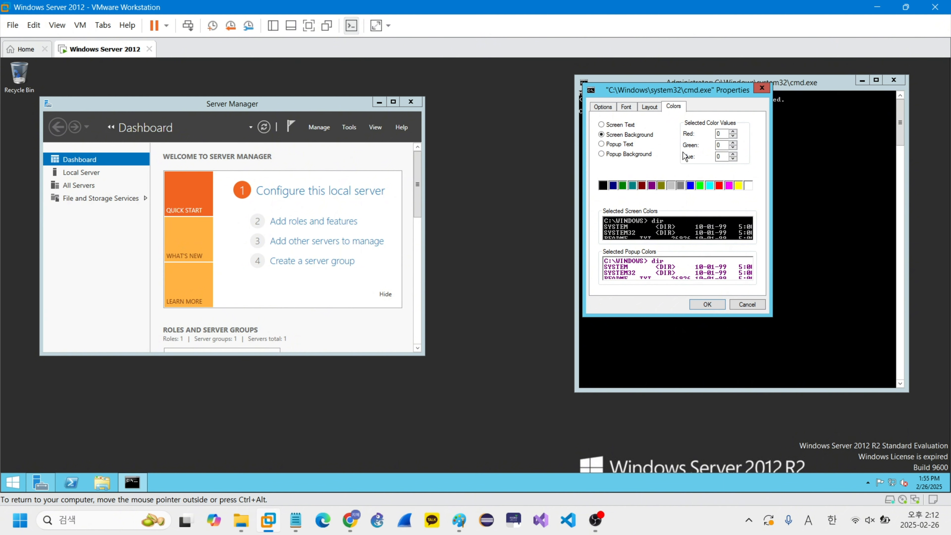
pyautogui.click(632, 127)
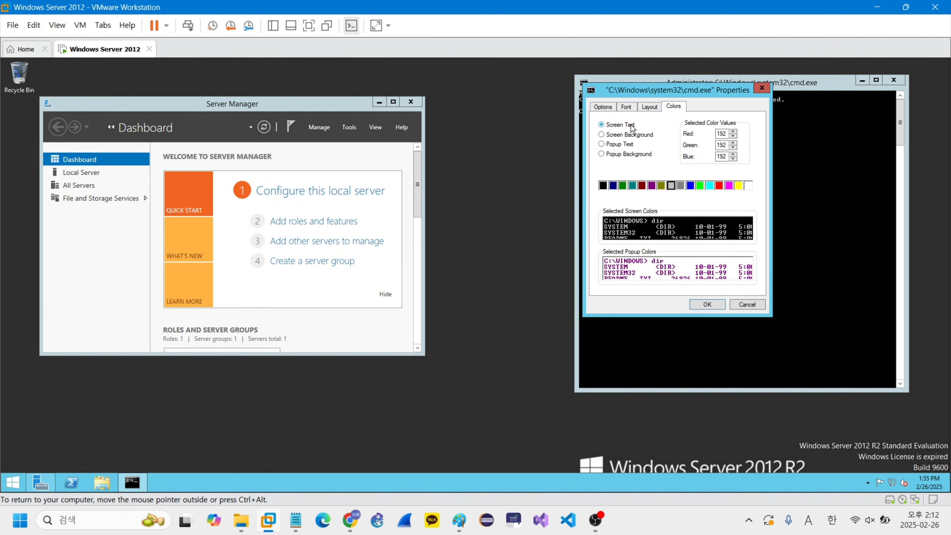
pyautogui.click(748, 186)
pyautogui.click(628, 108)
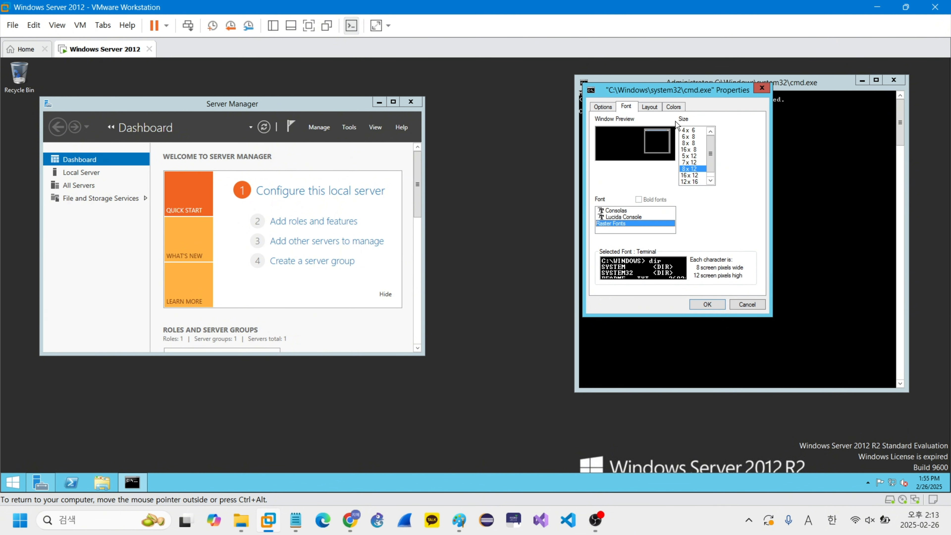
pyautogui.click(691, 182)
pyautogui.click(707, 304)
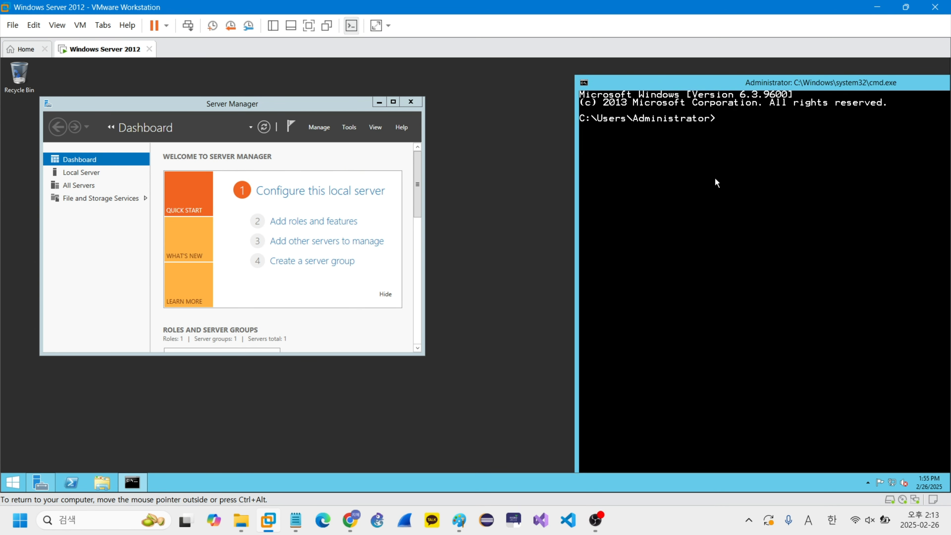
# Step: Start diskpart in the Command Prompt and list the disks
pyautogui.write('diskpart')
pyautogui.press('Return')
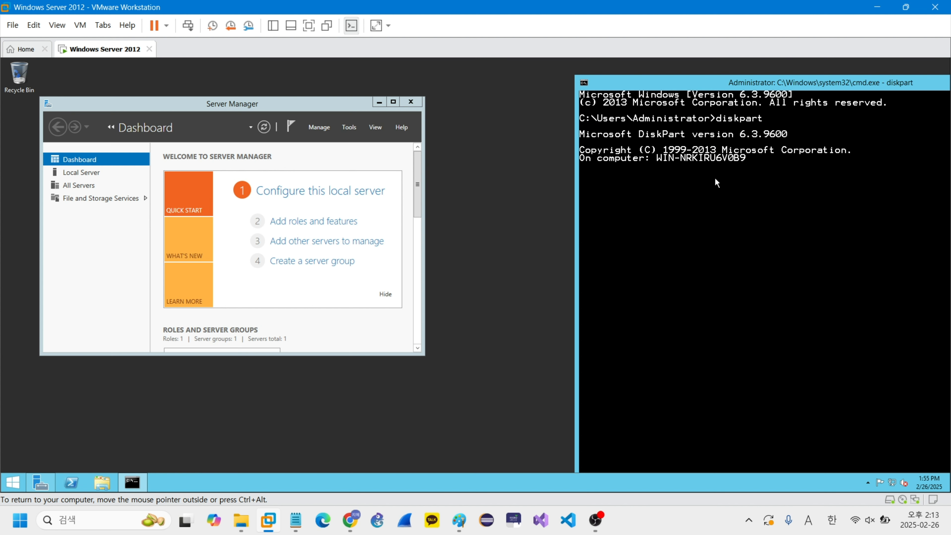
pyautogui.press('Return')
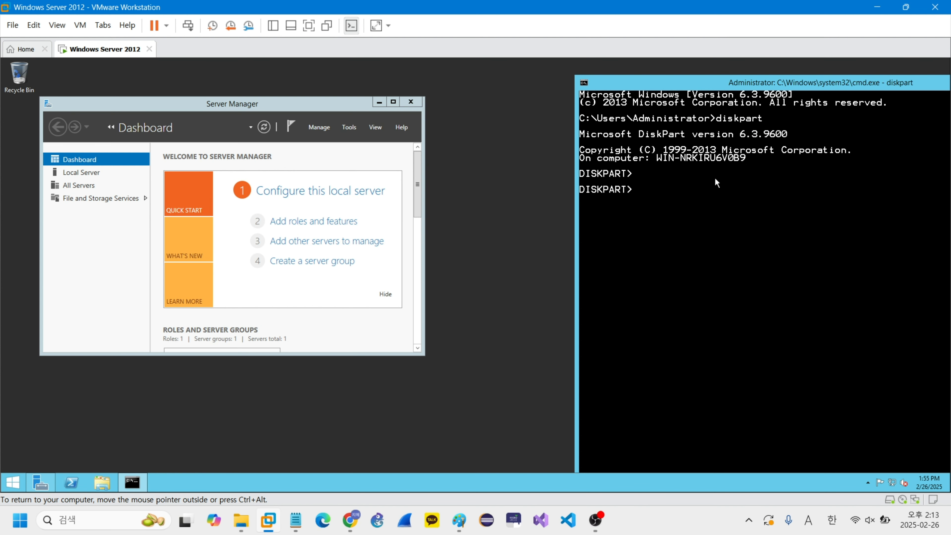
pyautogui.write('list disk')
pyautogui.press('Return')
# Step: List the volumes in diskpart and move the Command Prompt window so the whole volume table fits on screen
pyautogui.press('Return')
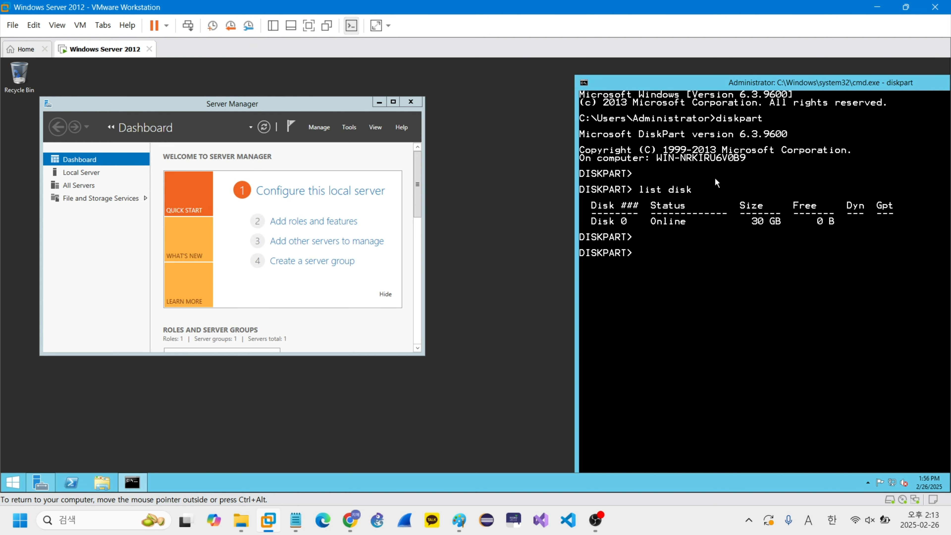
pyautogui.write('list volume')
pyautogui.press('Return')
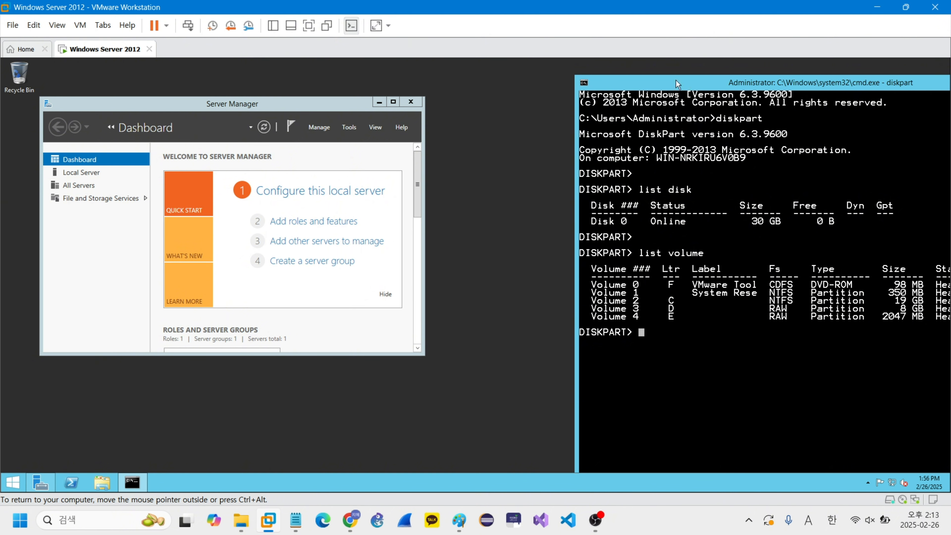
pyautogui.moveTo(676, 79); pyautogui.dragTo(594, 73)
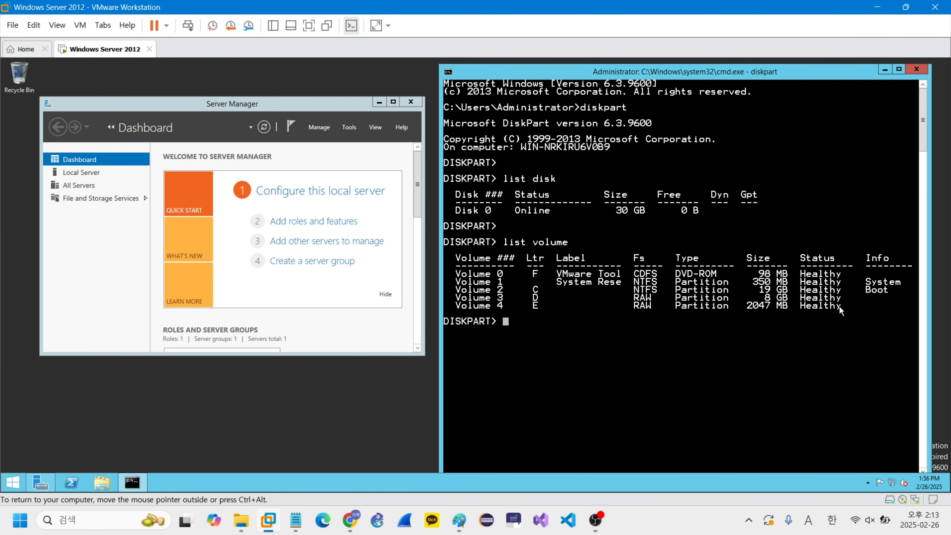
# Step: Run diskmgmt.msc in the guest, enlarge Disk Management to examine the partitions, and close it and the Command Prompt
pyautogui.press('super+r')
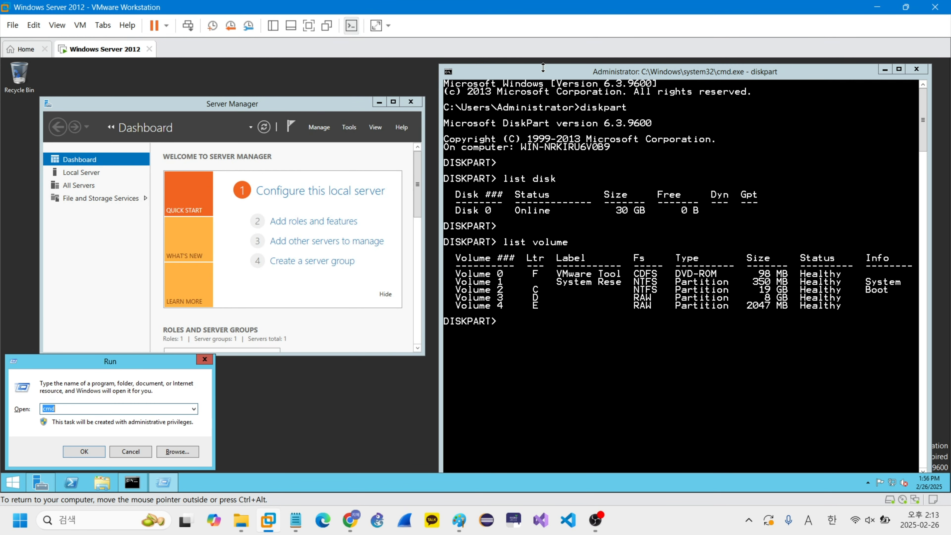
pyautogui.write('diskmgmt.msc')
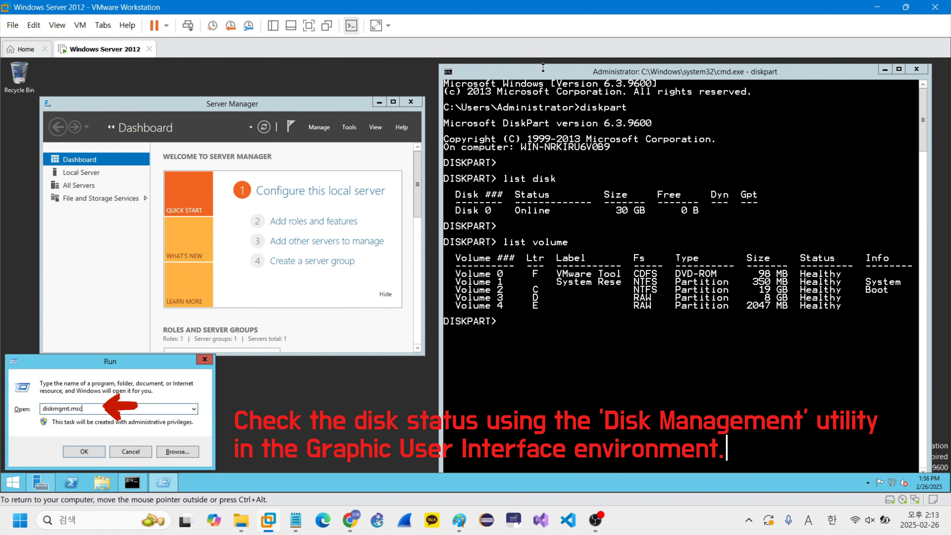
pyautogui.press('Return')
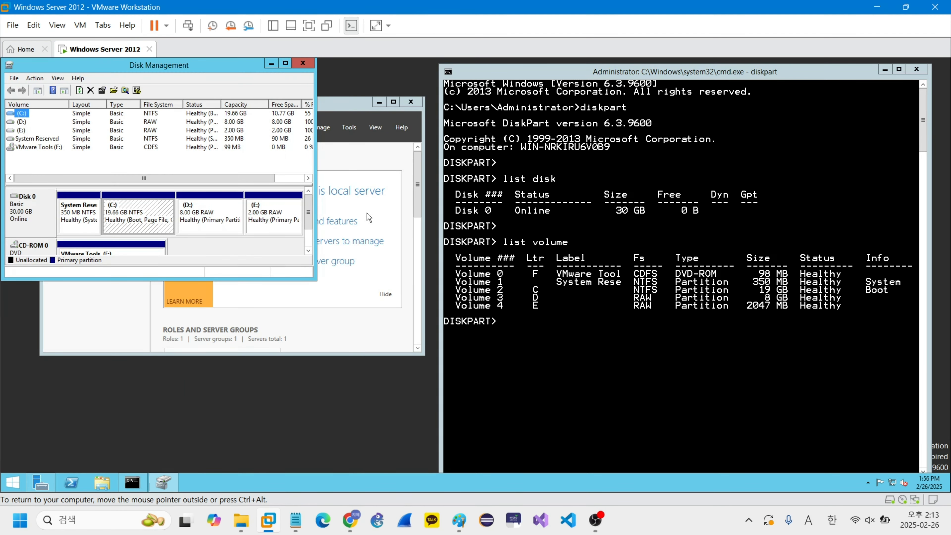
pyautogui.moveTo(314, 280); pyautogui.dragTo(437, 373)
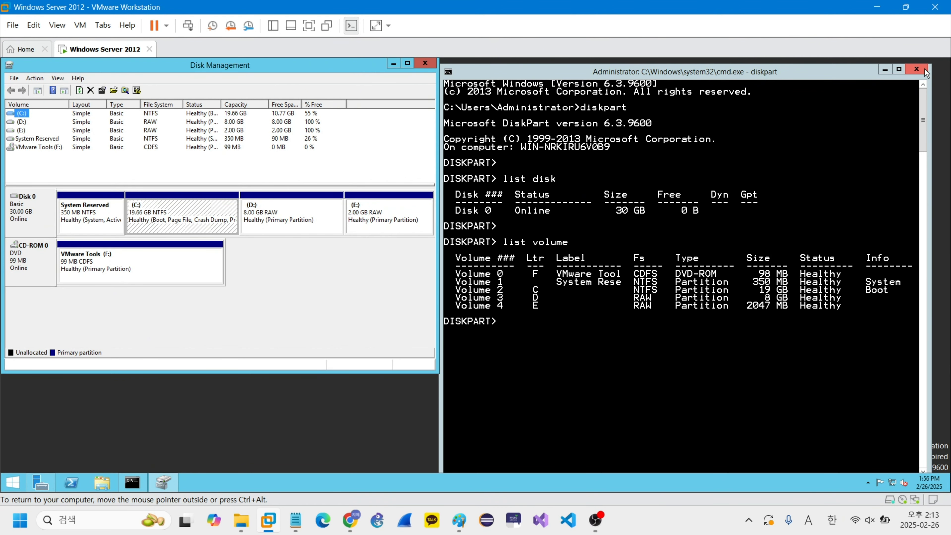
pyautogui.click(918, 69)
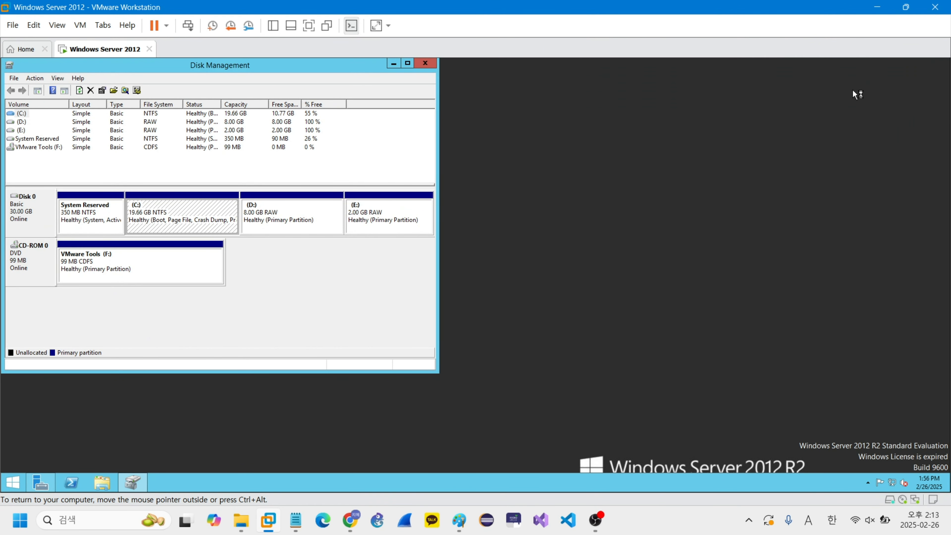
pyautogui.click(425, 66)
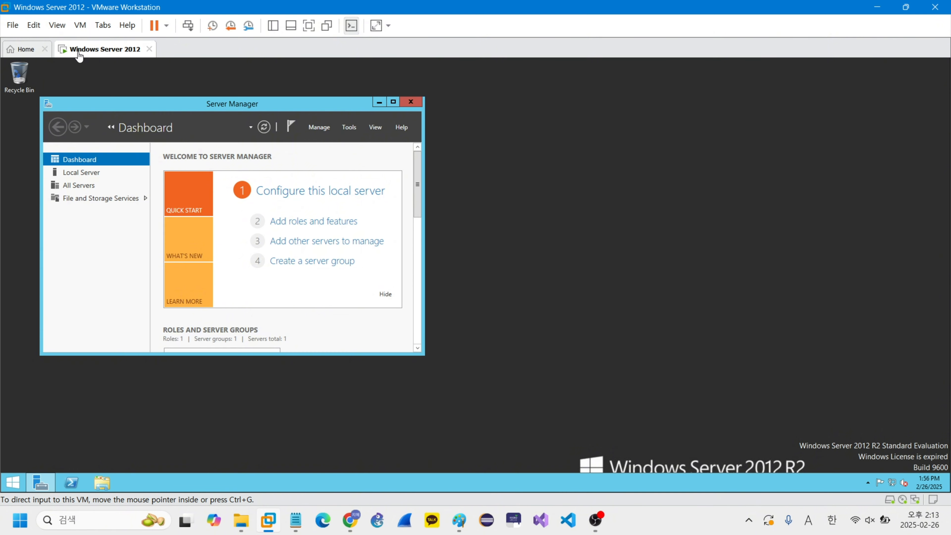
# Step: Check the NAT settings of VMnet8 in the Virtual Network Editor and close the editor
pyautogui.click(33, 25)
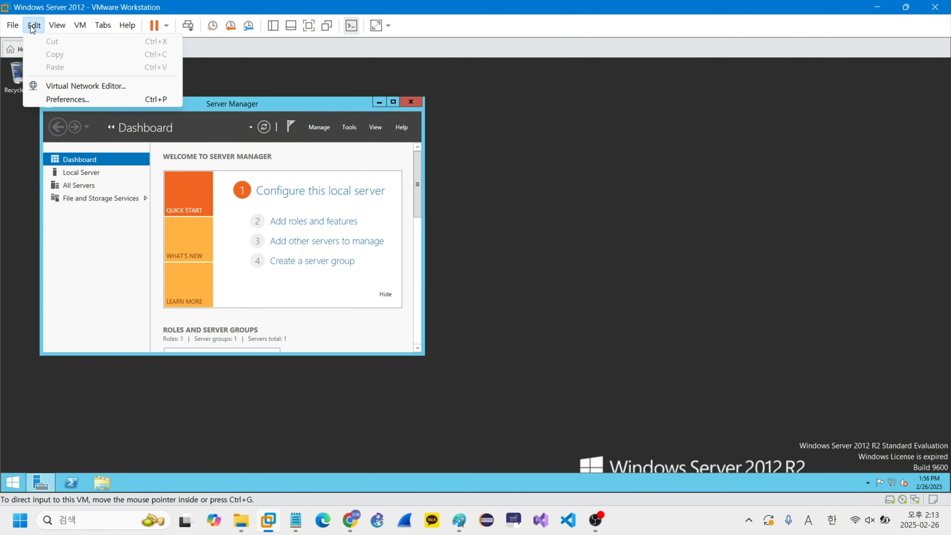
pyautogui.click(136, 84)
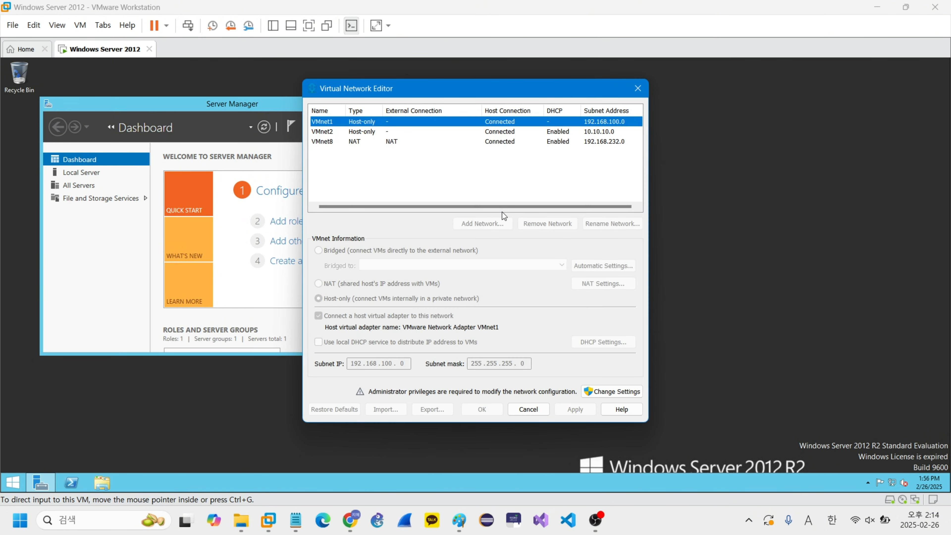
pyautogui.click(376, 143)
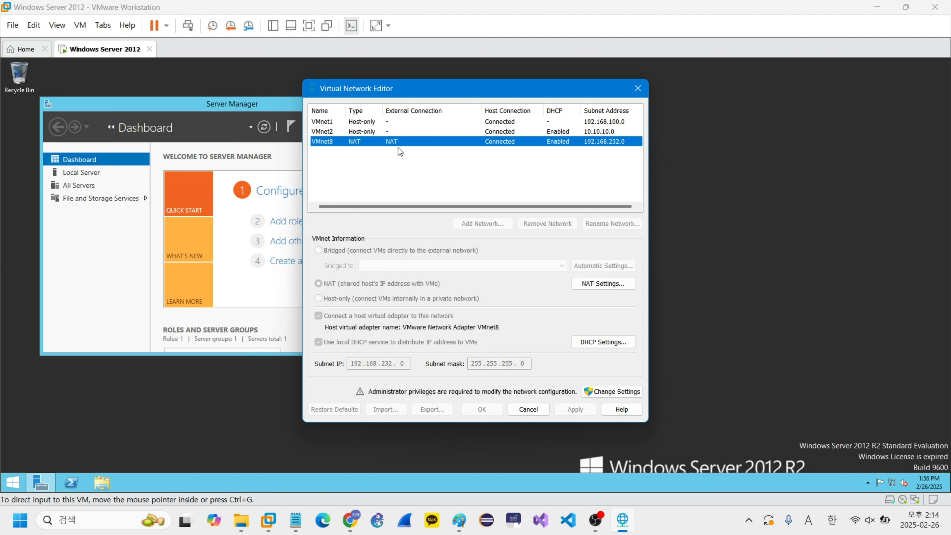
pyautogui.click(618, 283)
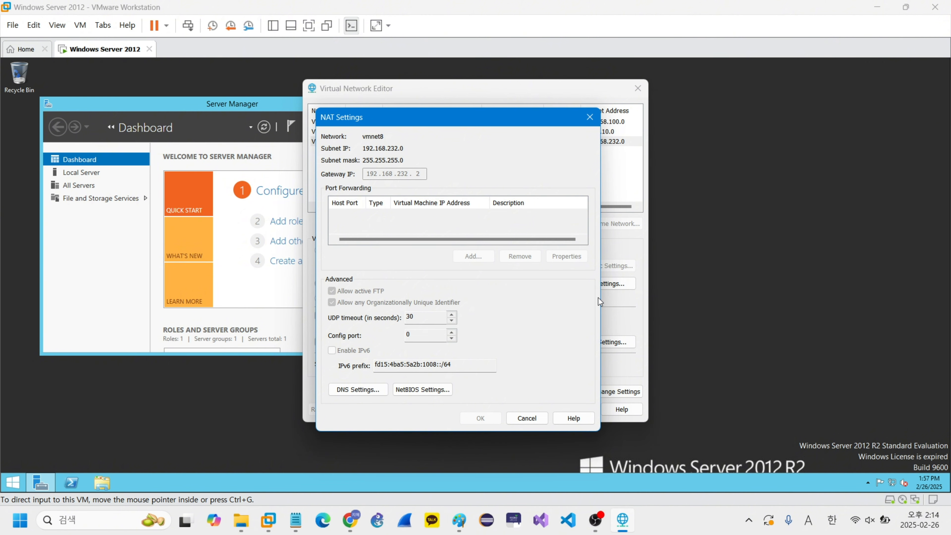
pyautogui.click(526, 416)
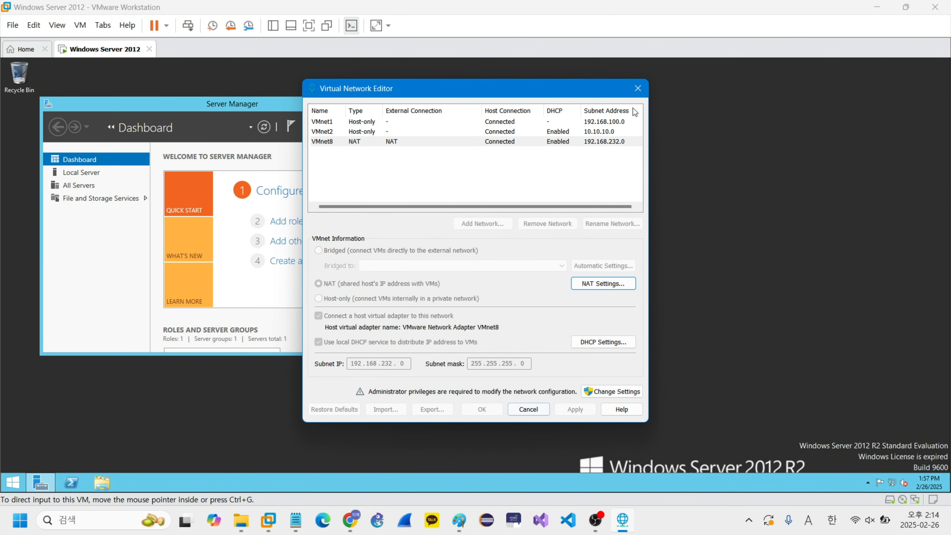
pyautogui.click(639, 89)
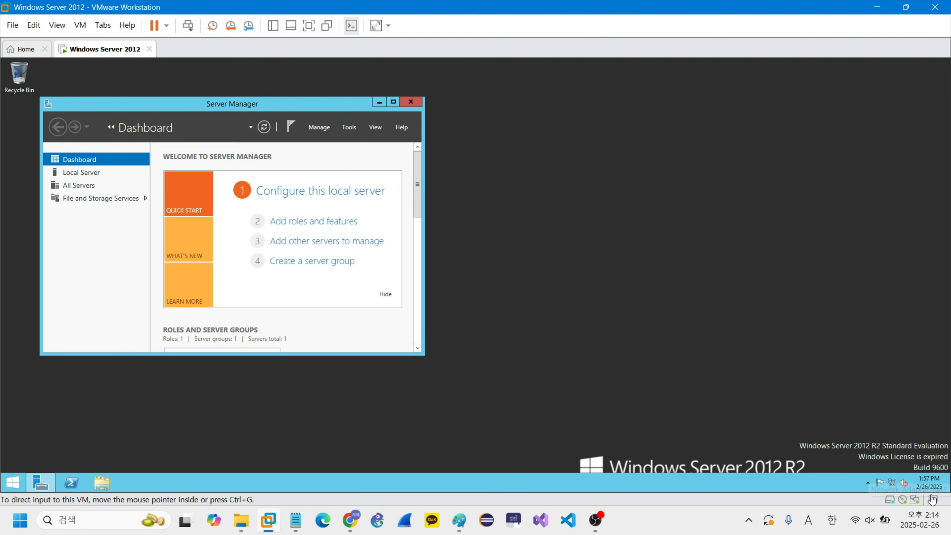
# Step: Check the network connection type of the virtual machine's Network Adapter in its settings and close them
pyautogui.rightClick(107, 57)
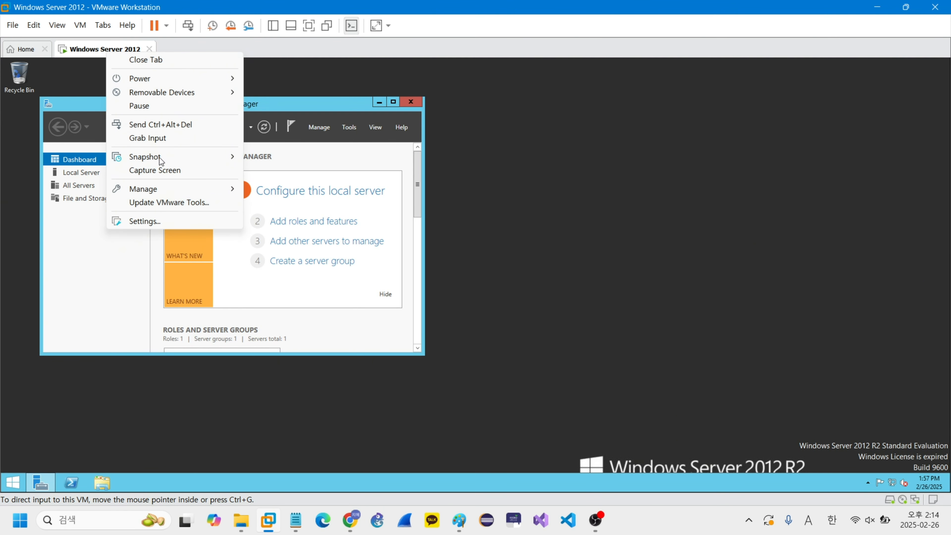
pyautogui.click(161, 221)
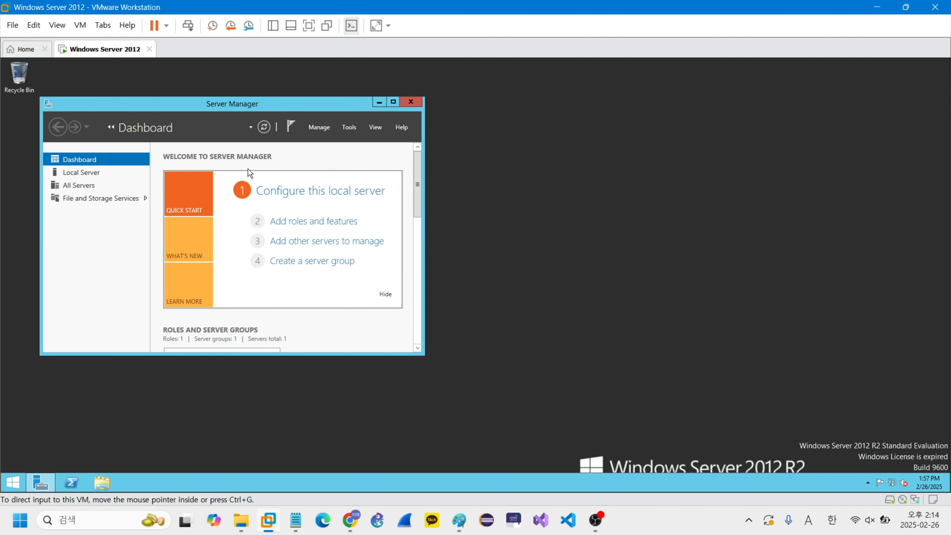
pyautogui.hotkey('ctrl', 'd')
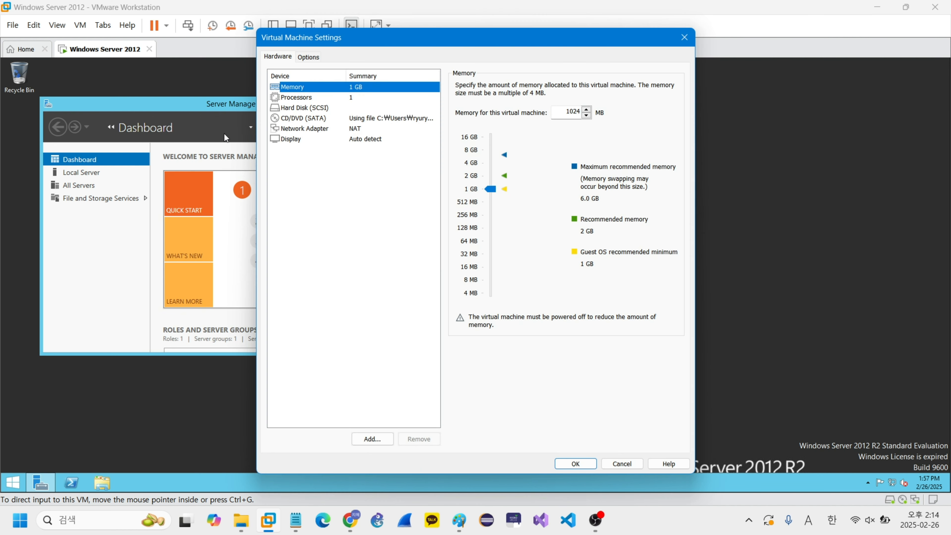
pyautogui.click(344, 130)
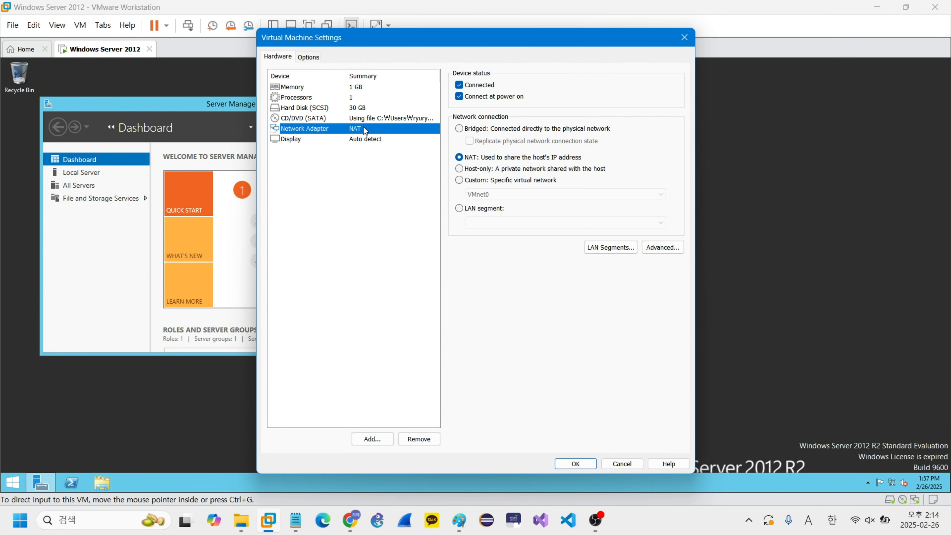
pyautogui.click(690, 36)
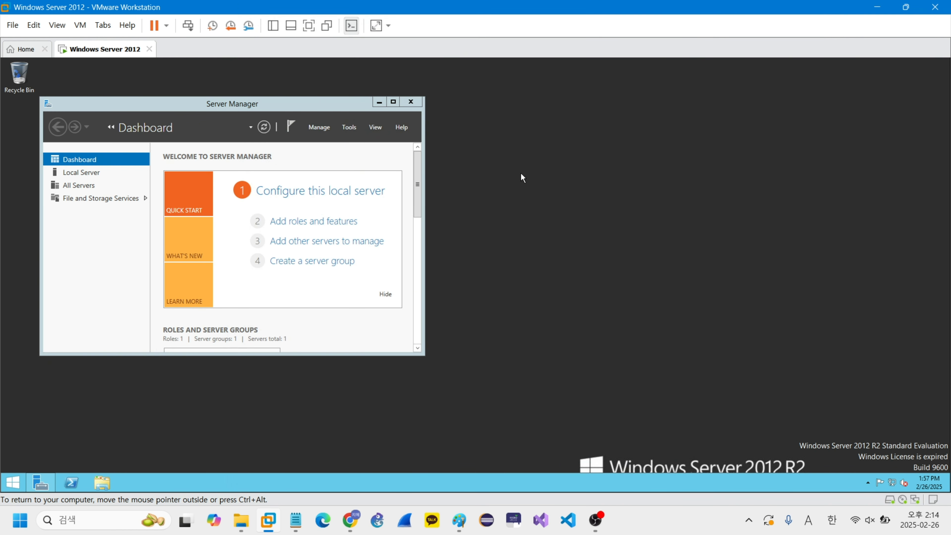
# Step: Open the guest's Network Connections and bring up the Internet Protocol Version 4 (TCP/IPv4) properties of Ethernet0
pyautogui.press('super+r')
pyautogui.write('n')
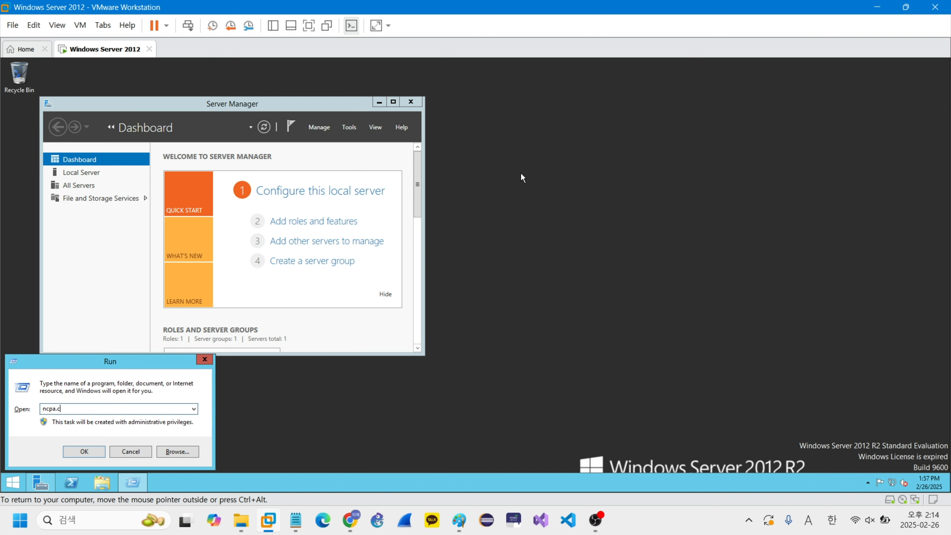
pyautogui.press('Return')
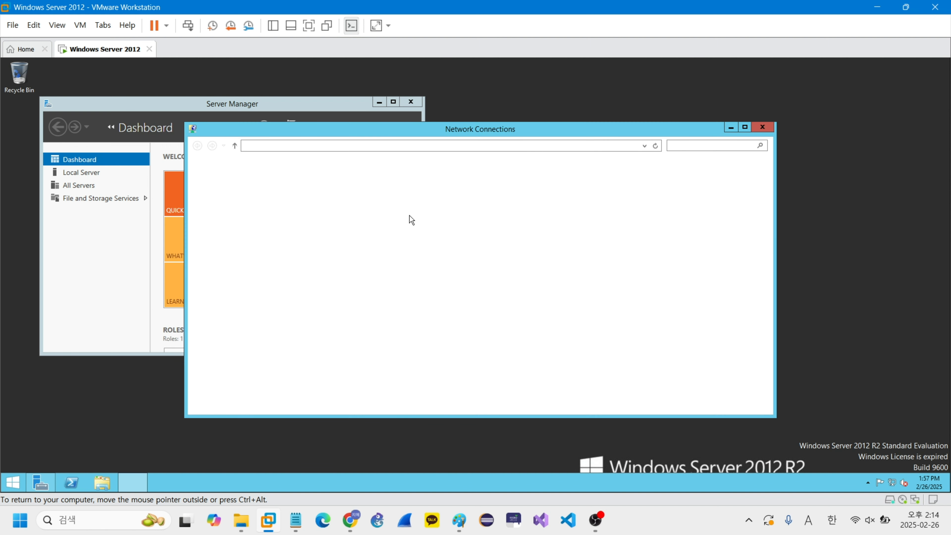
pyautogui.rightClick(272, 189)
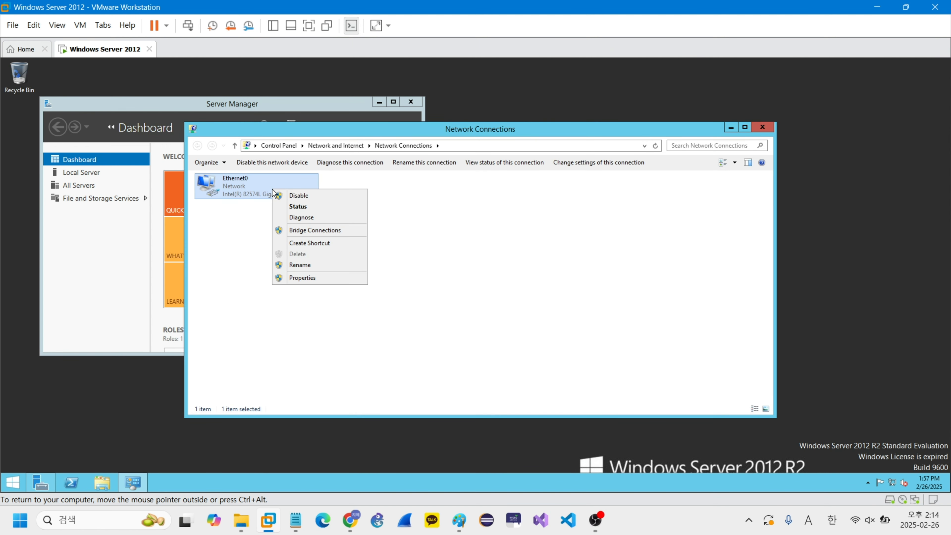
pyautogui.click(337, 279)
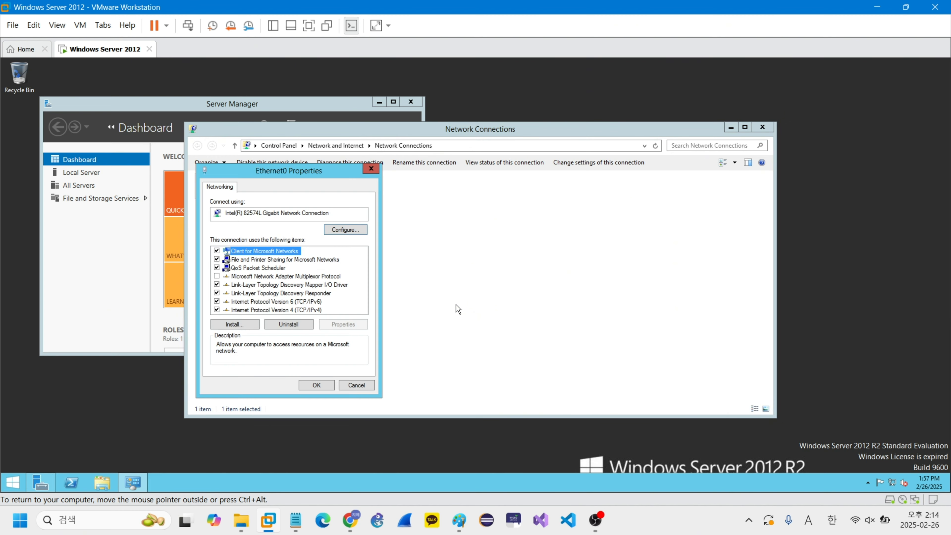
pyautogui.click(285, 310)
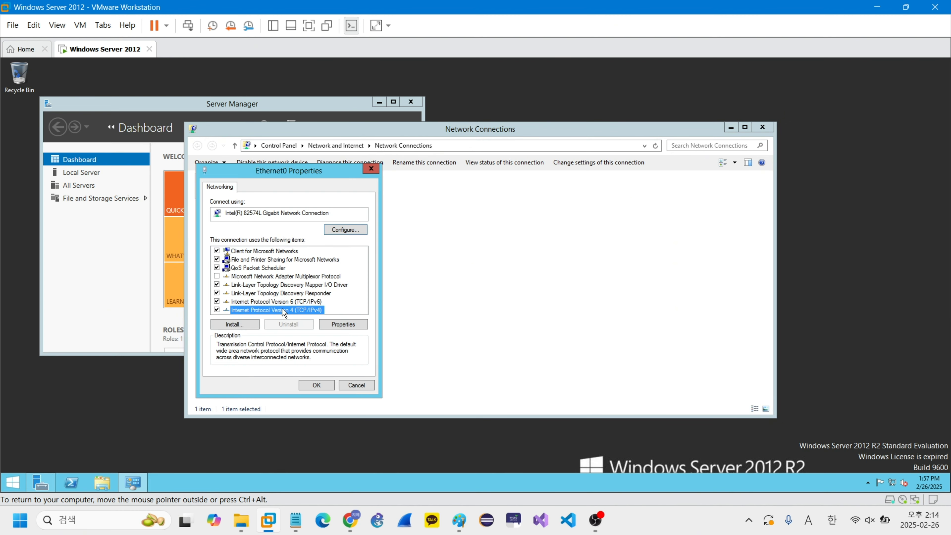
pyautogui.doubleClick(282, 309)
# Step: Assign Ethernet0 a static IP address starting with 192.168.232 and accept the IPv4 and adapter properties
pyautogui.click(278, 281)
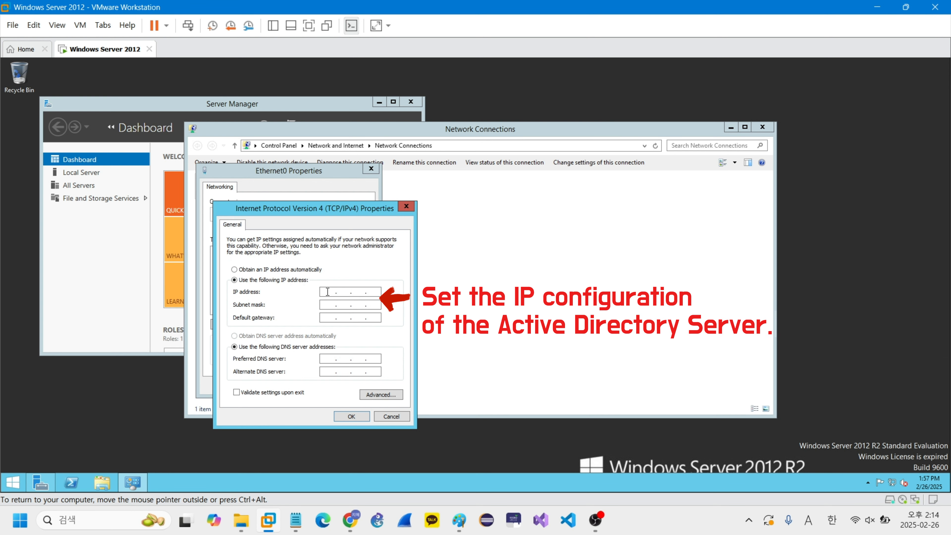
pyautogui.click(336, 295)
pyautogui.write('192 . 168 . 232 . 100')
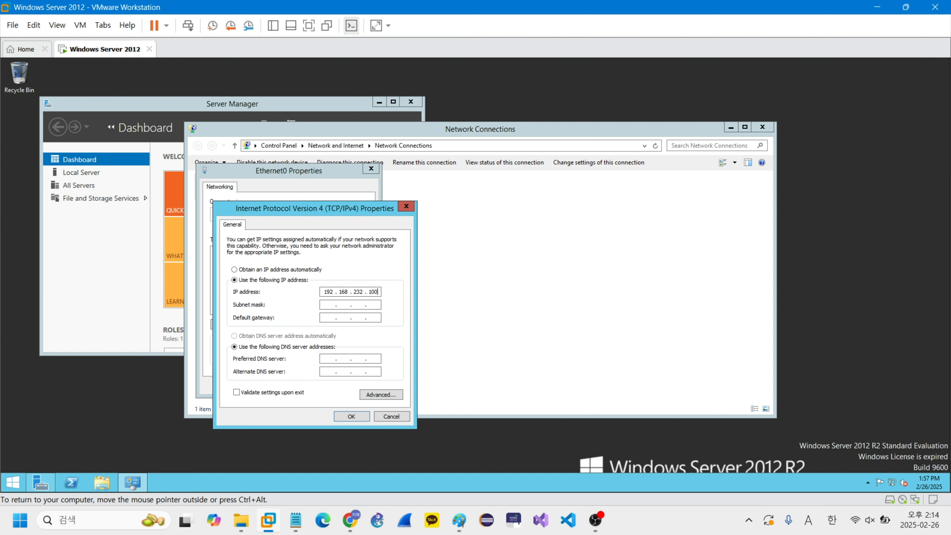
pyautogui.press('Tab')
pyautogui.press('Tab')
pyautogui.click(357, 417)
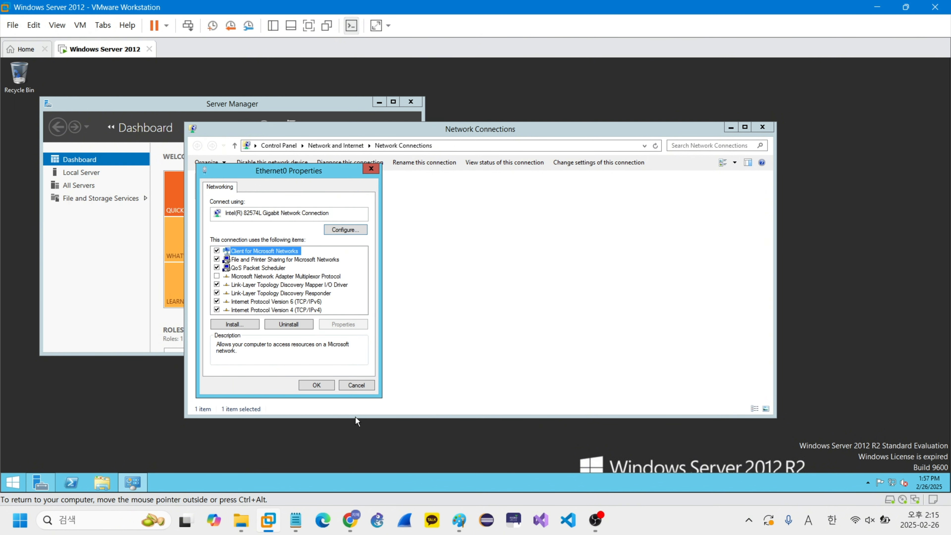
pyautogui.click(323, 384)
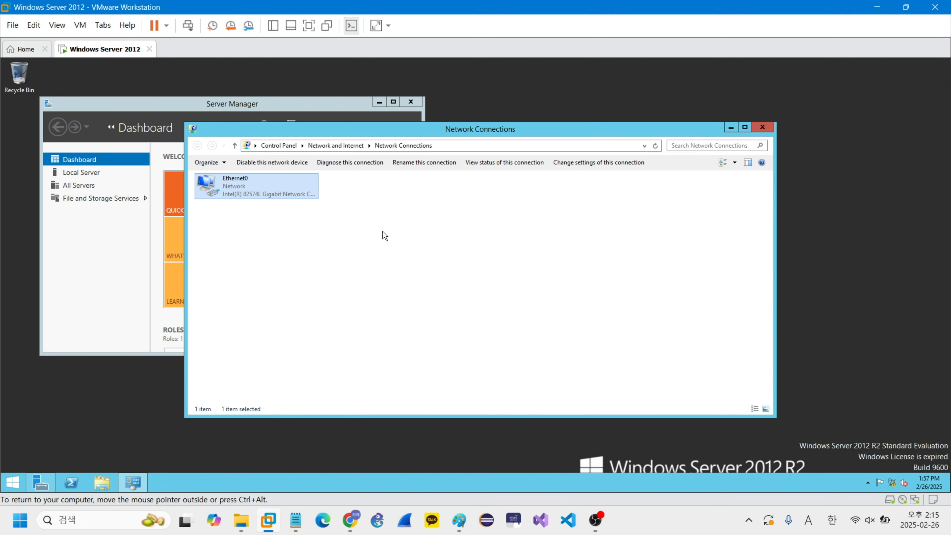
# Step: Open a command prompt in the guest and display its full IP configuration with ipconfig /all
pyautogui.click(420, 245)
pyautogui.press('super+r')
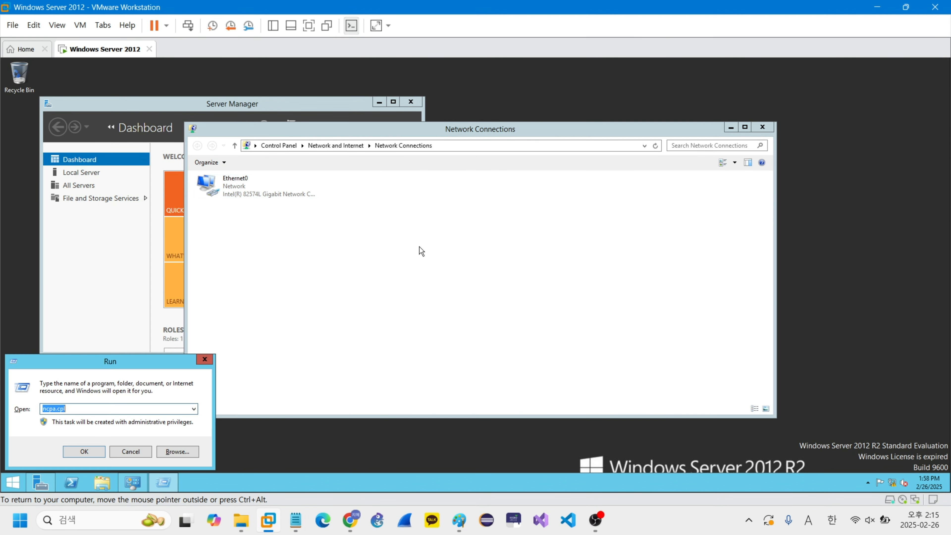
pyautogui.write('cmd')
pyautogui.press('Return')
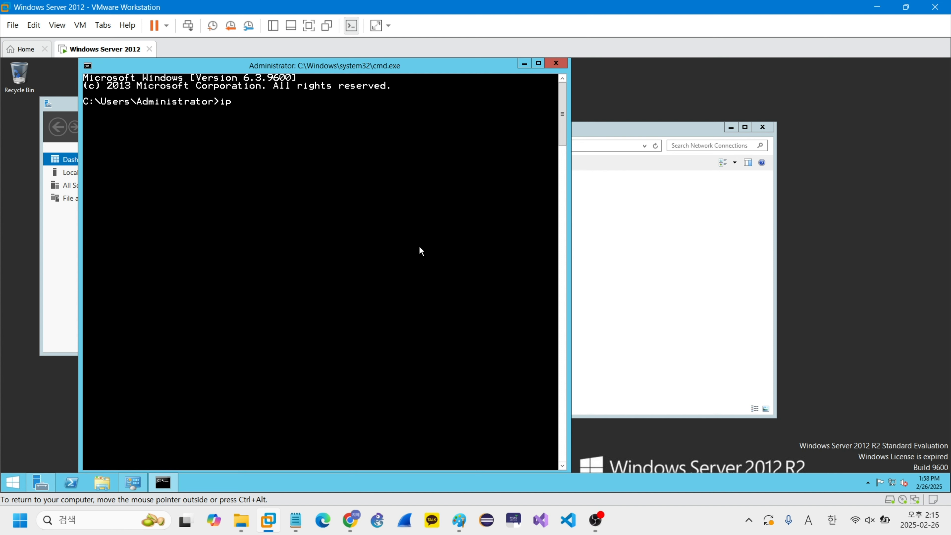
pyautogui.write('ipconfig /all')
pyautogui.press('Return')
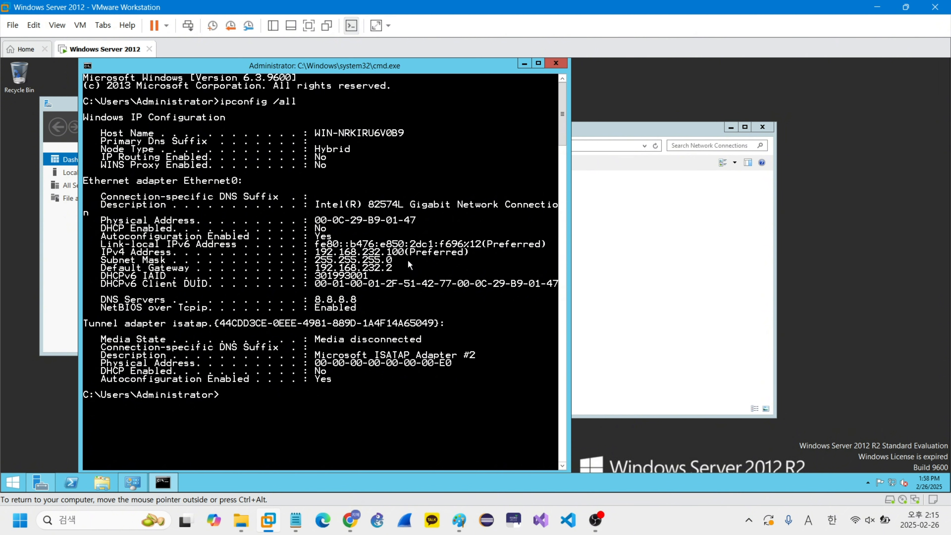
# Step: Test the guest's internet connectivity by pinging 8.8.8.8 and review the complete ping output
pyautogui.write('ping 8.8.8.8')
pyautogui.press('Return')
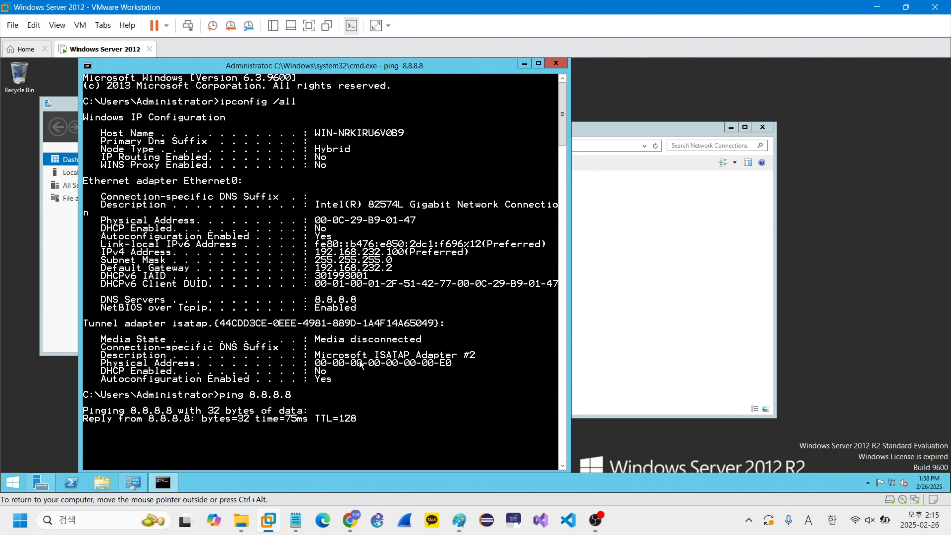
pyautogui.scroll(-2, 401, 354)
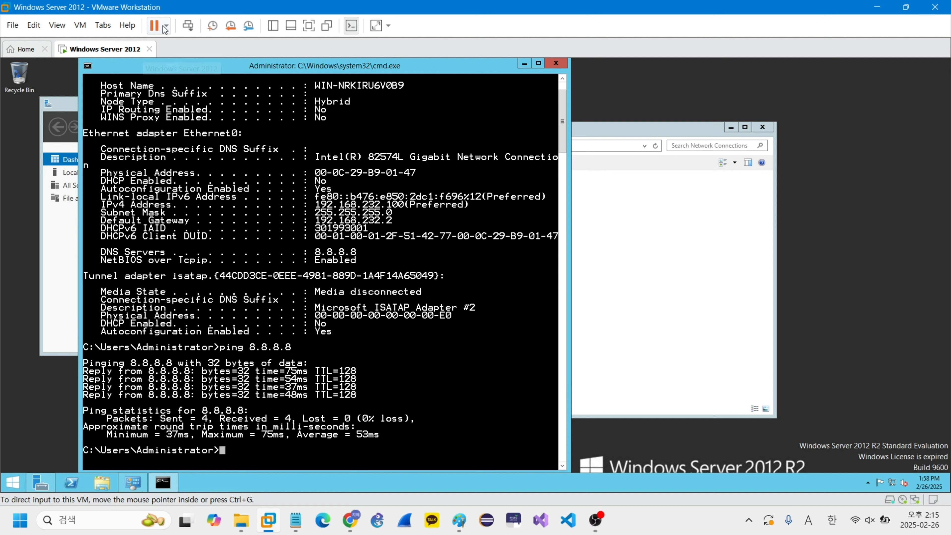
# Step: Suspend the Windows Server 2012 virtual machine
pyautogui.click(154, 27)
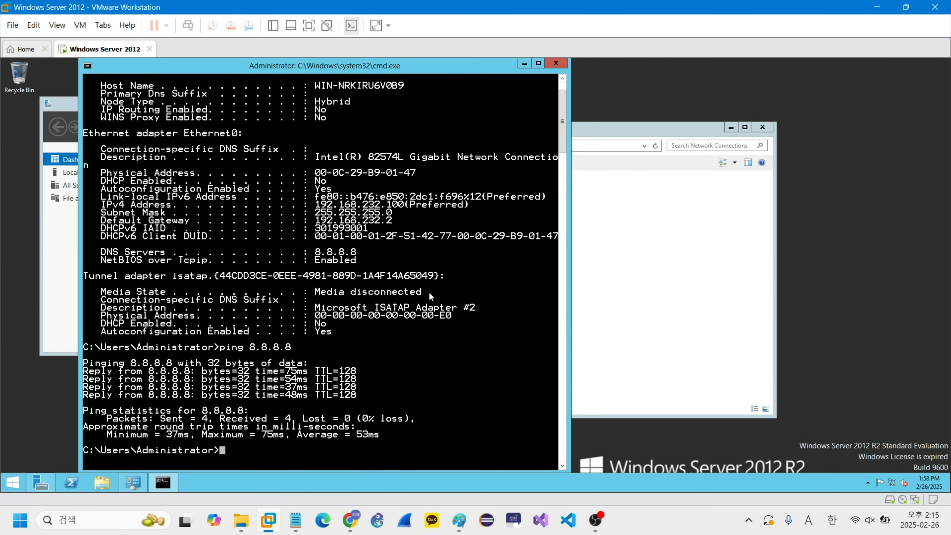